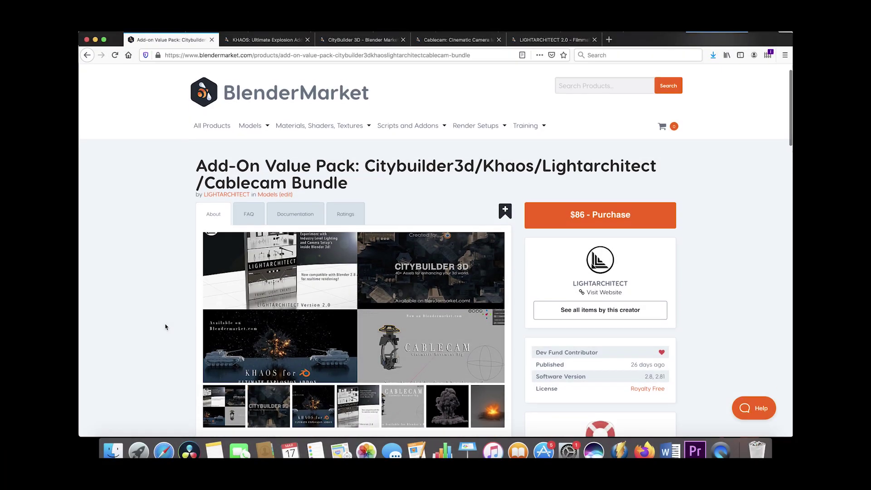
# Step: Look through the add-on value pack page and the separate CityBuilder 3D and Cablecam product pages
pyautogui.scroll(-10, 165, 327)
pyautogui.scroll(-5, 165, 326)
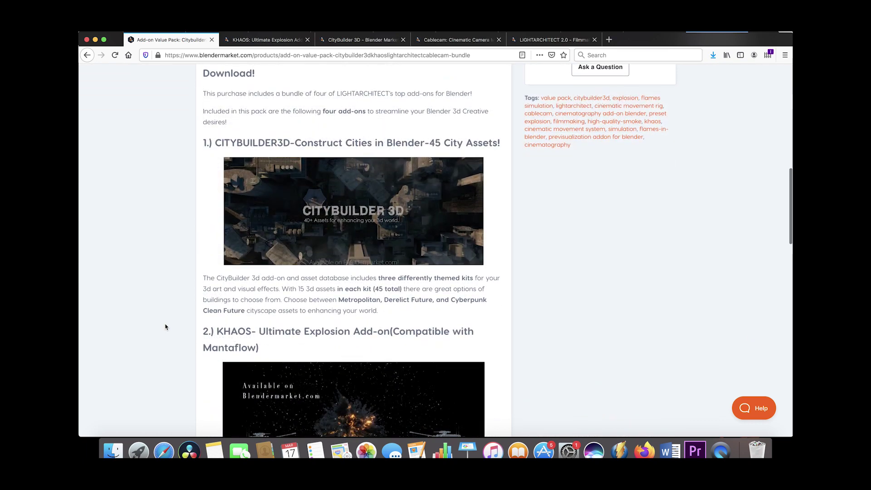
pyautogui.scroll(-10, 166, 327)
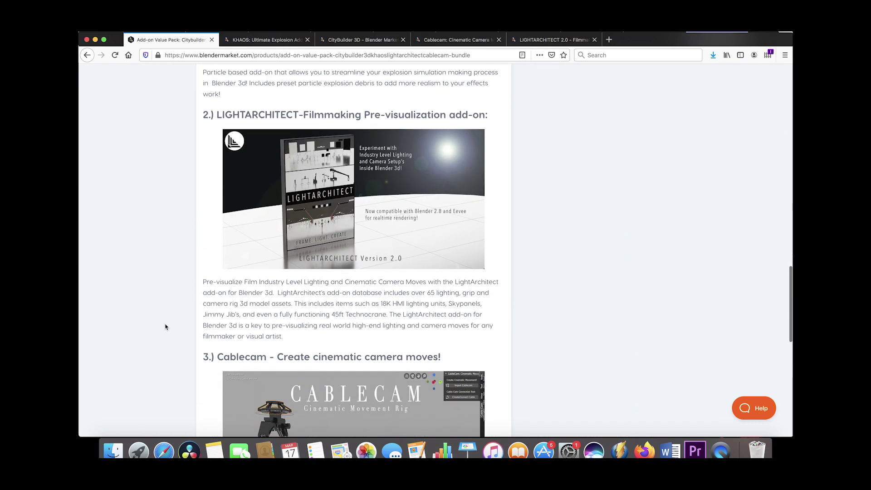
pyautogui.scroll(-5, 166, 326)
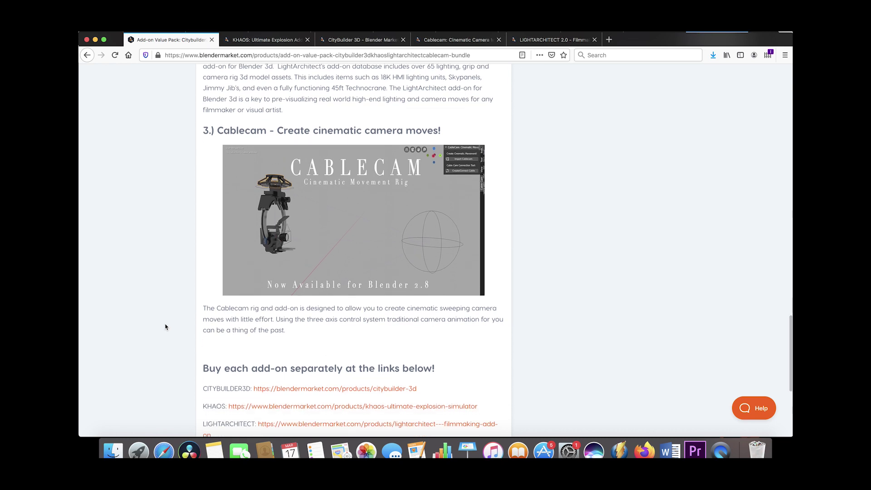
pyautogui.click(266, 40)
pyautogui.click(359, 40)
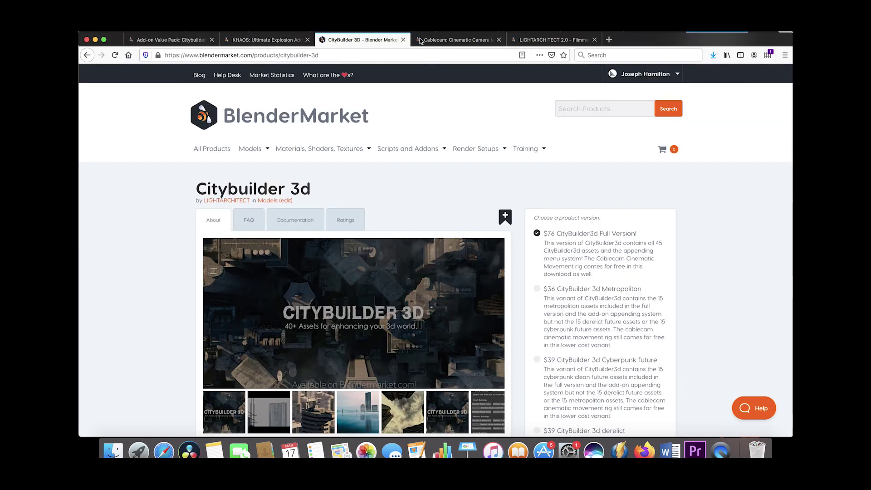
pyautogui.scroll(-3, 408, 235)
pyautogui.click(456, 40)
pyautogui.scroll(-3, 353, 226)
pyautogui.scroll(1, 353, 227)
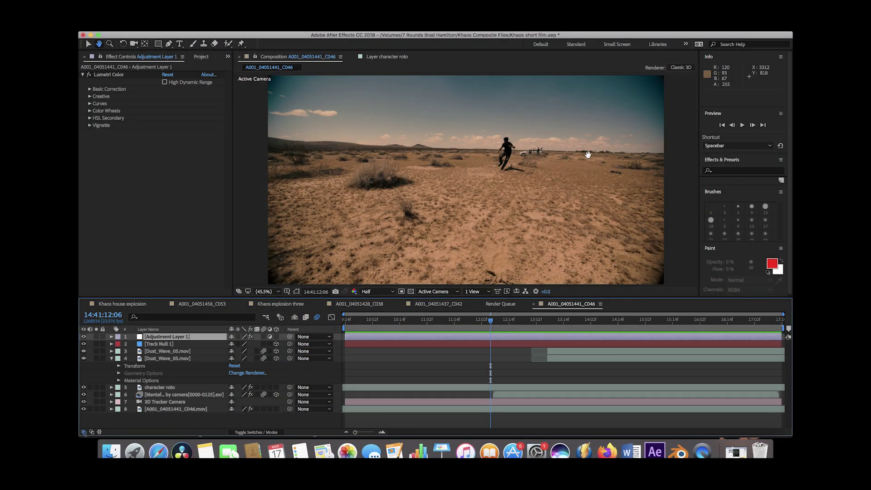
# Step: Preview the finished desert shot composite, then move the current time to 14:41:14:06
pyautogui.click(484, 326)
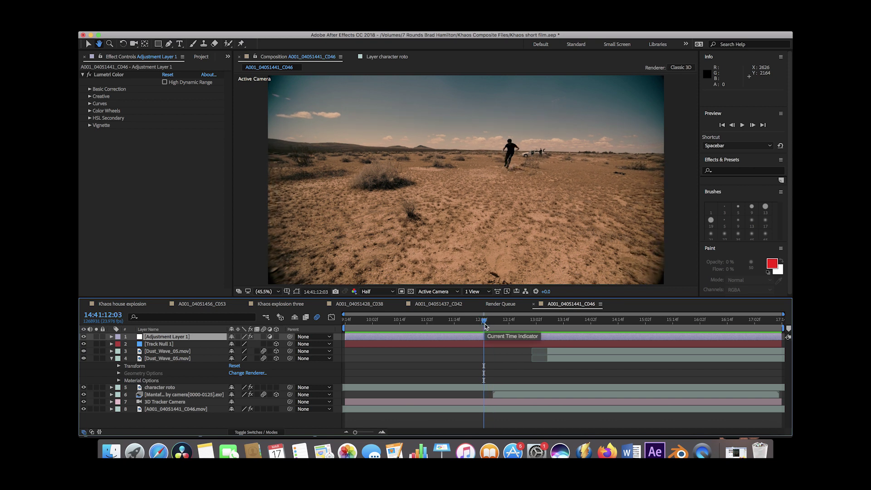
pyautogui.press('space')
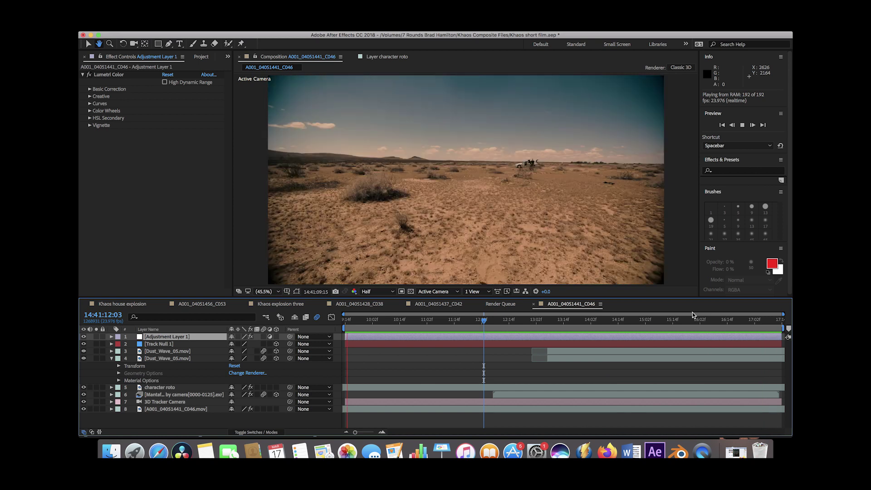
pyautogui.press('space')
pyautogui.moveTo(493, 323); pyautogui.dragTo(600, 340)
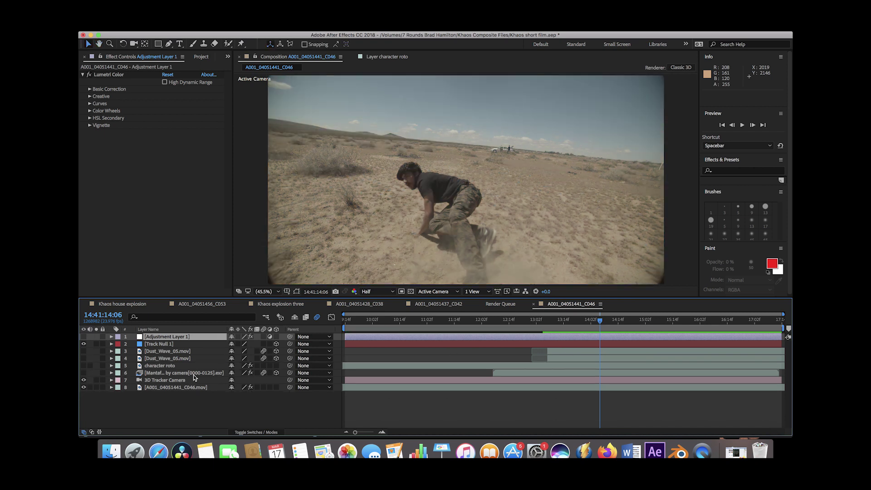
# Step: Select the base footage layer A001_04051441_C046.mov, scrub through the shot and examine its 3D Camera Tracker effect
pyautogui.click(172, 380)
pyautogui.click(154, 387)
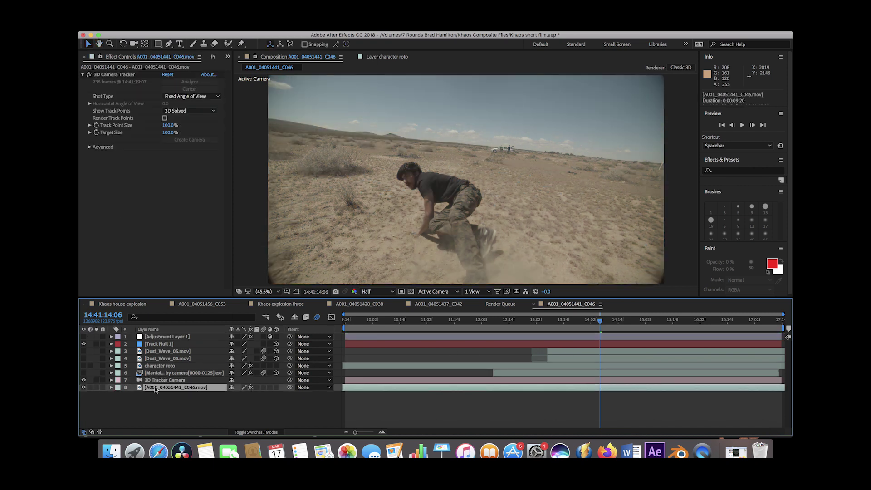
pyautogui.click(486, 320)
pyautogui.moveTo(497, 327); pyautogui.dragTo(538, 320)
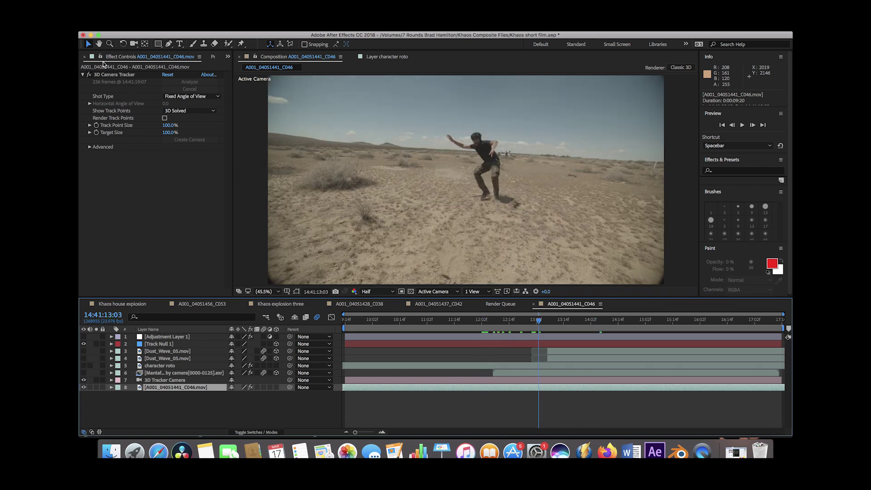
pyautogui.click(131, 74)
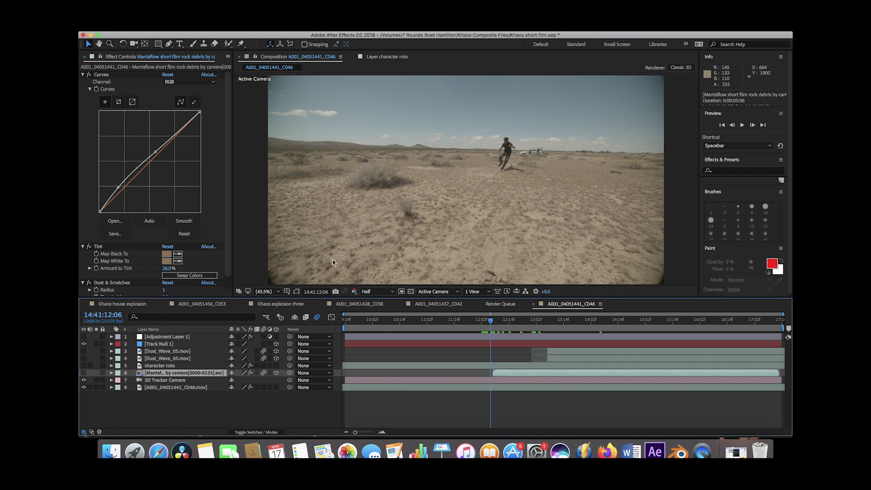
# Step: Make the Mantaflow rock debris layer visible, preview it over the footage and review its Curves, Tint and Dust & Scratches effects
pyautogui.click(167, 373)
pyautogui.click(84, 373)
pyautogui.press('space')
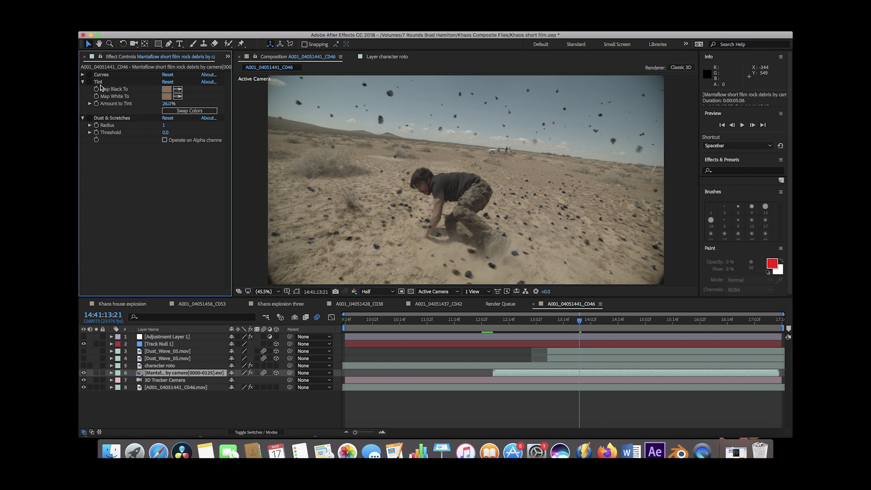
pyautogui.click(83, 75)
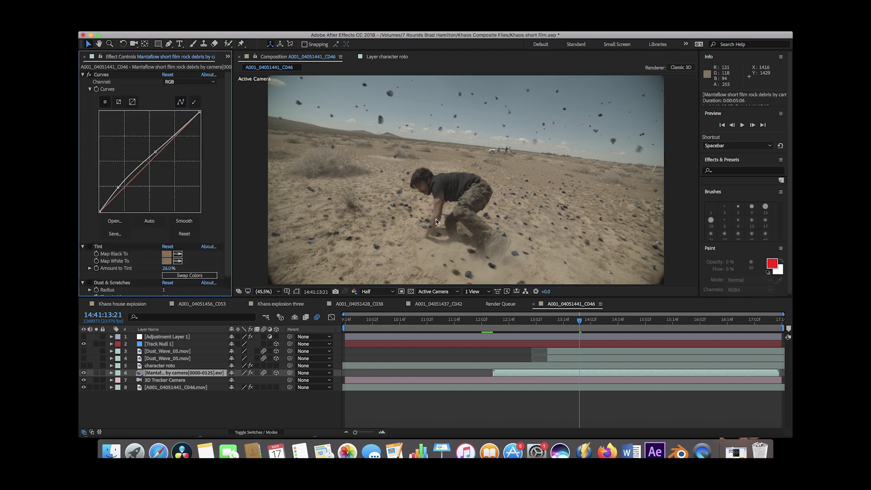
pyautogui.scroll(-1, 109, 218)
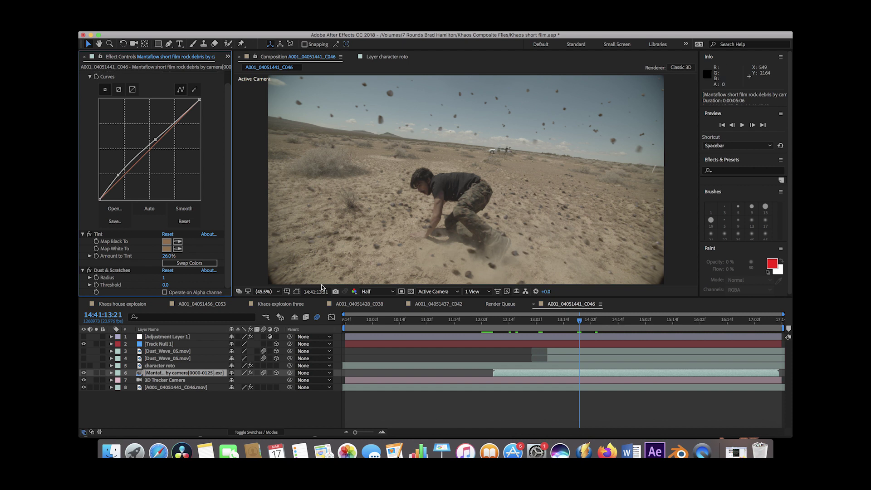
# Step: Inspect the character roto layer in isolation, compare the shot with and without it, and leave it visible
pyautogui.click(159, 366)
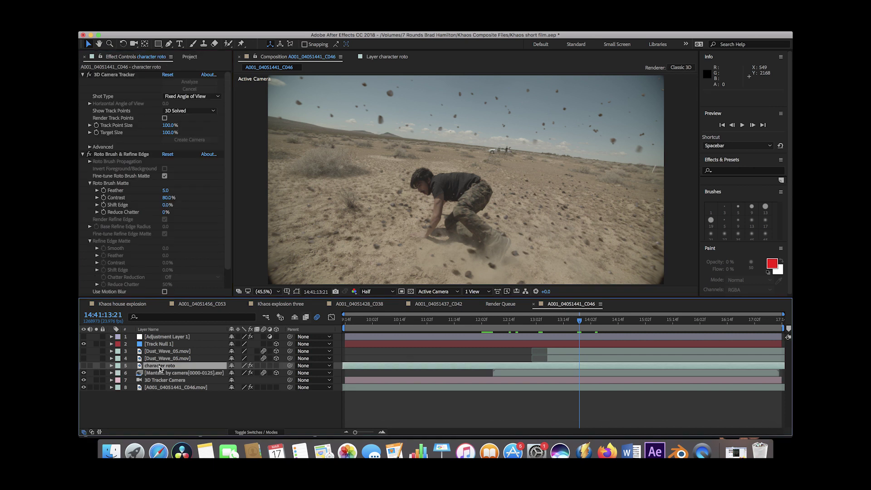
pyautogui.click(83, 365)
pyautogui.click(96, 365)
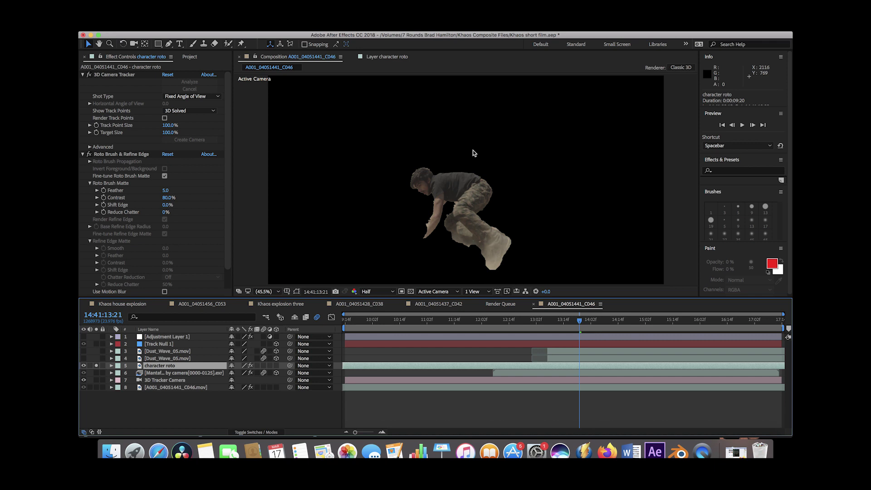
pyautogui.click(96, 365)
pyautogui.click(83, 365)
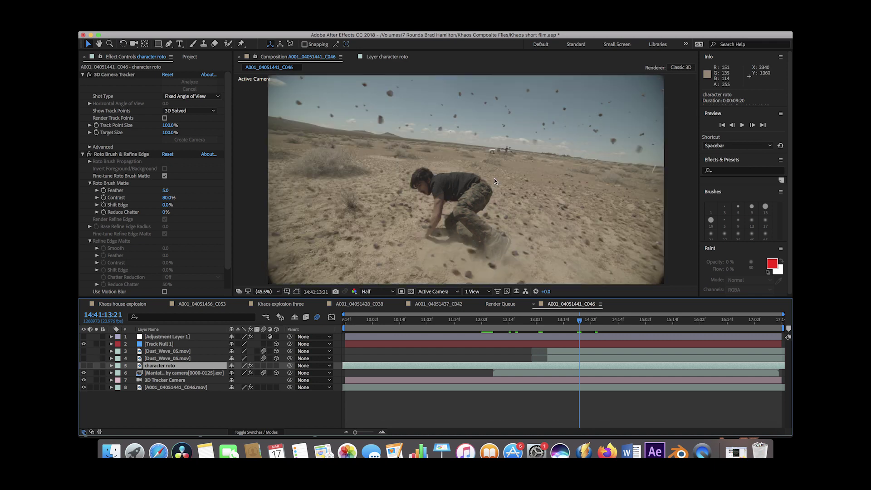
pyautogui.click(83, 365)
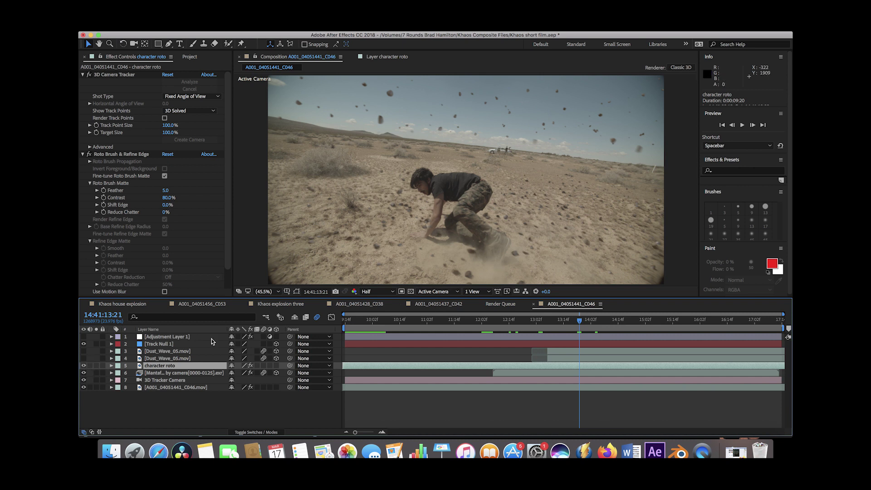
pyautogui.click(83, 366)
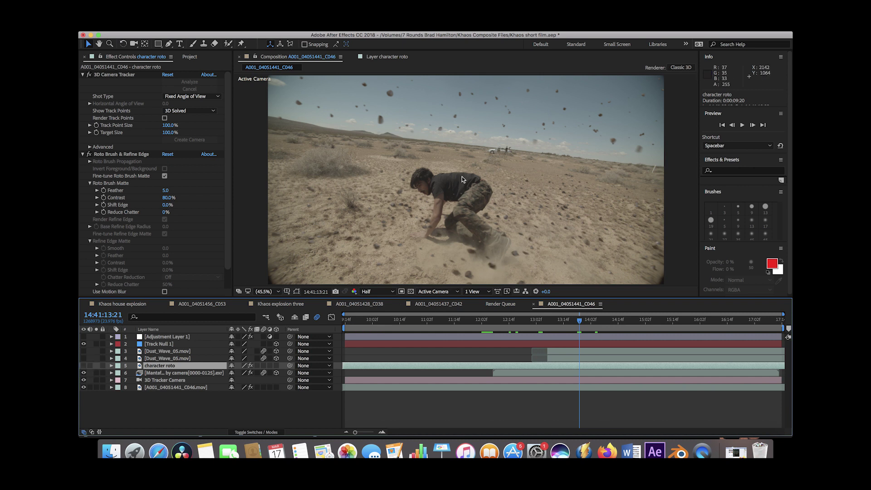
pyautogui.click(84, 366)
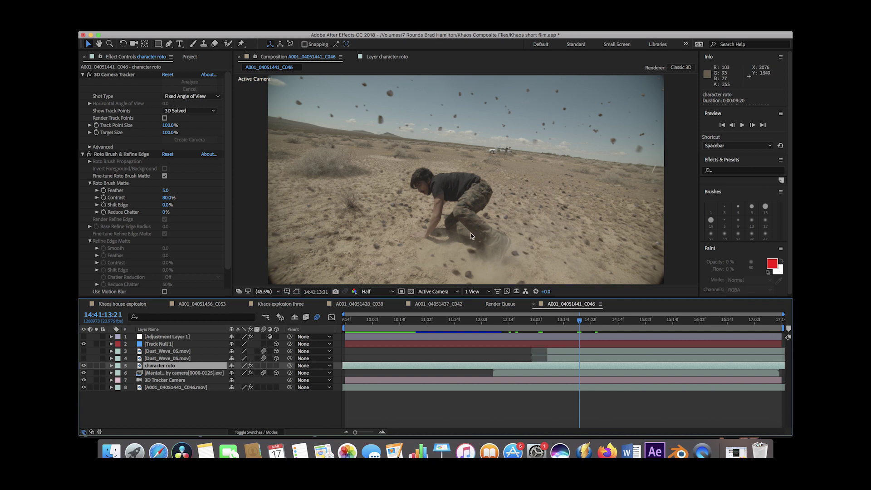
# Step: Make both Dust_Wave_05.mov layers and the Lumetri Color layer Adjustment Layer 1 visible in the composite
pyautogui.moveTo(83, 351); pyautogui.dragTo(84, 358)
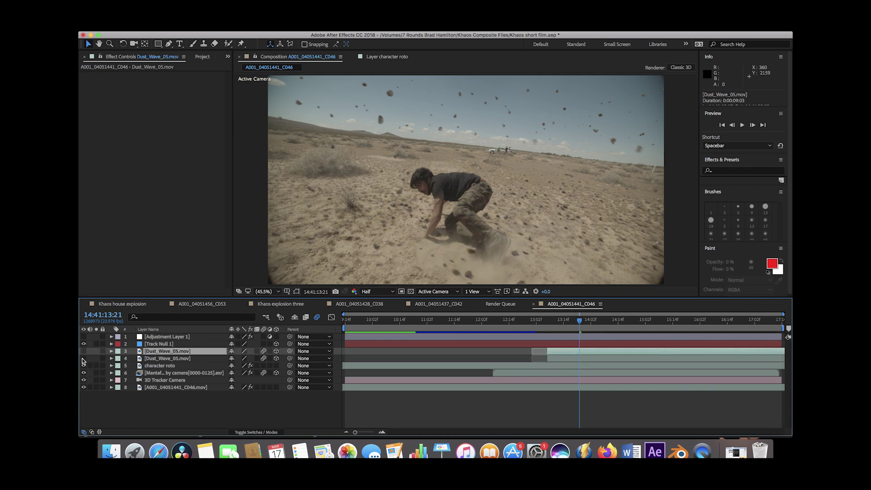
pyautogui.click(83, 358)
pyautogui.click(83, 351)
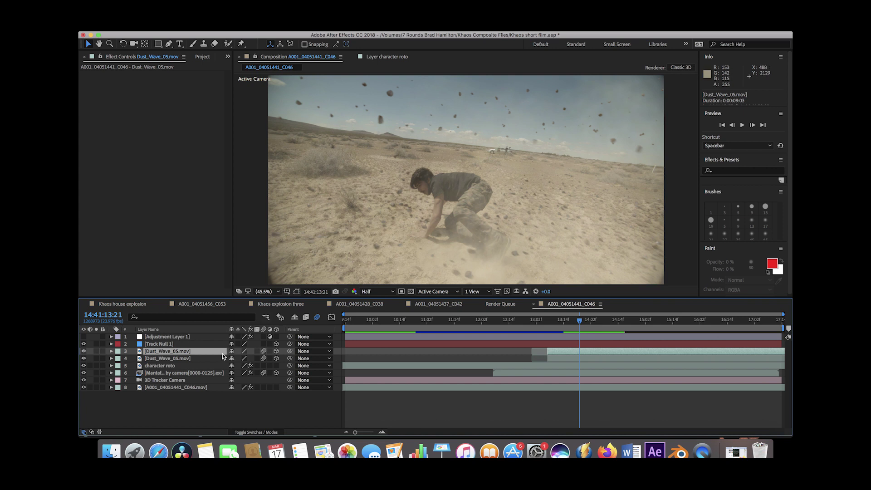
pyautogui.click(159, 337)
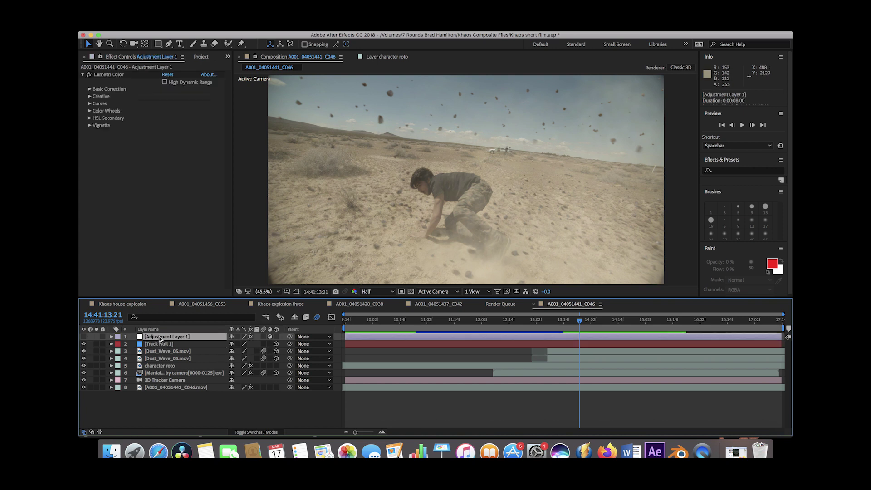
pyautogui.click(83, 336)
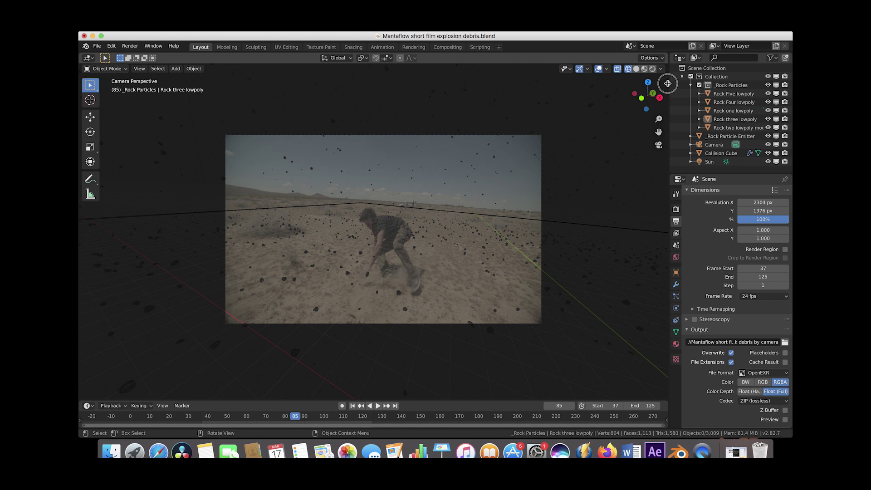
# Step: Display the KHAOS add-on settings, look through the debris and particle options, and view the rock scene from outside the camera
pyautogui.click(665, 85)
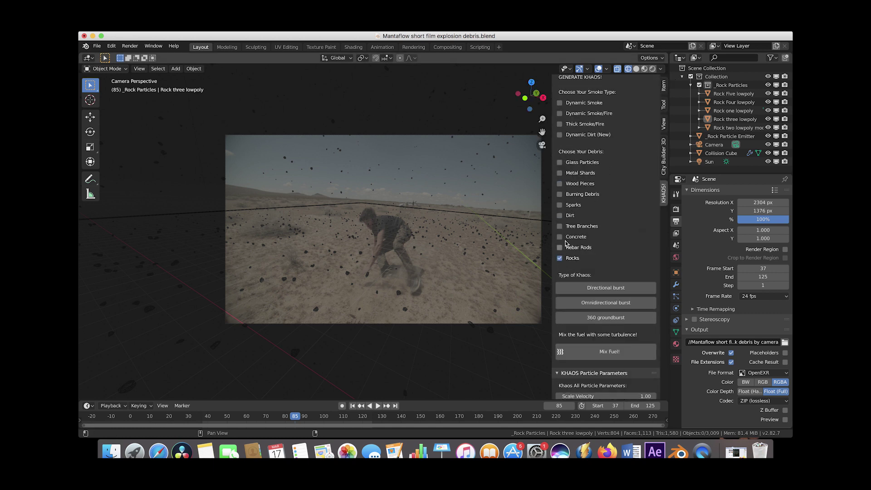
pyautogui.scroll(-3, 588, 262)
pyautogui.scroll(-4, 453, 211)
pyautogui.moveTo(453, 212); pyautogui.dragTo(345, 142, button='middle')
pyautogui.scroll(-4, 344, 141)
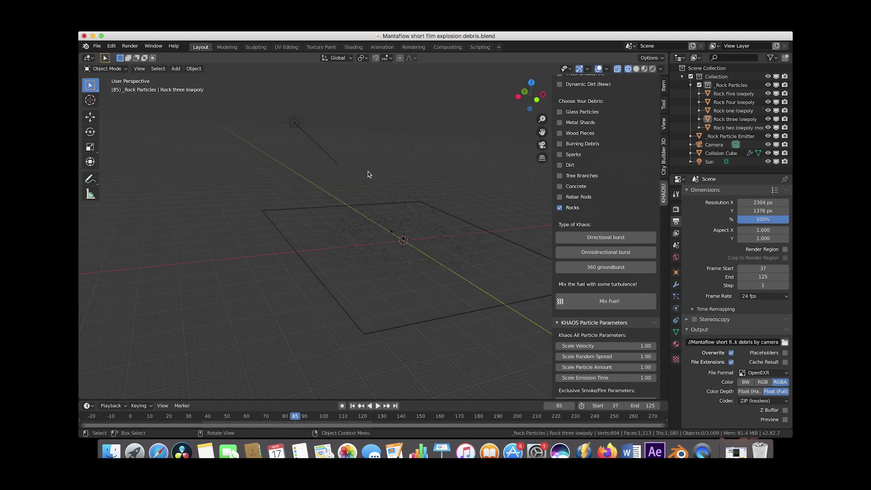
# Step: Select the Collision Cube, review the KHAOS collision object options and examine the rock particles up close at frame 92
pyautogui.click(448, 316)
pyautogui.scroll(-12, 604, 347)
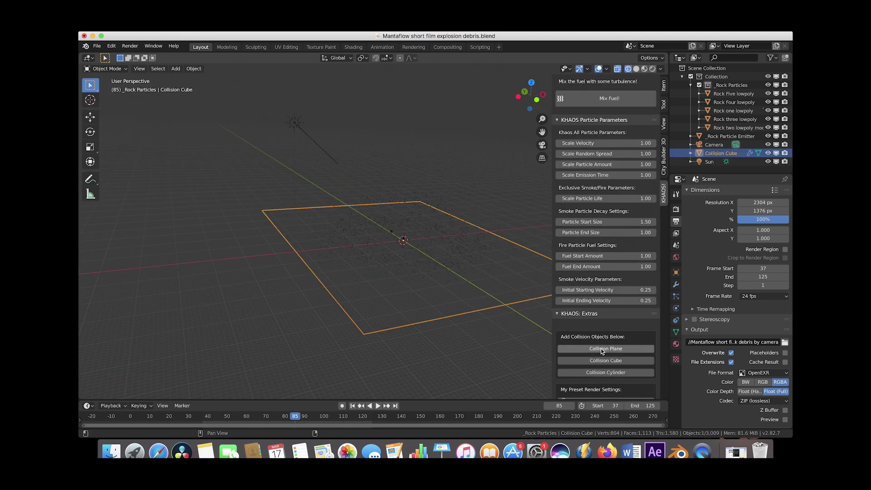
pyautogui.scroll(5, 394, 229)
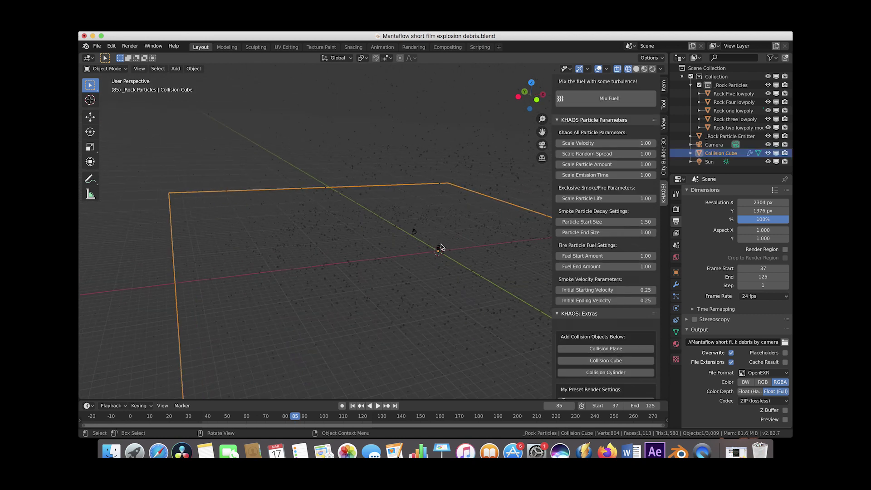
pyautogui.moveTo(436, 247); pyautogui.dragTo(437, 248, button='middle')
pyautogui.moveTo(199, 421); pyautogui.dragTo(309, 425)
pyautogui.hscroll(6, 397, 333)
pyautogui.hscroll(-6, 465, 187)
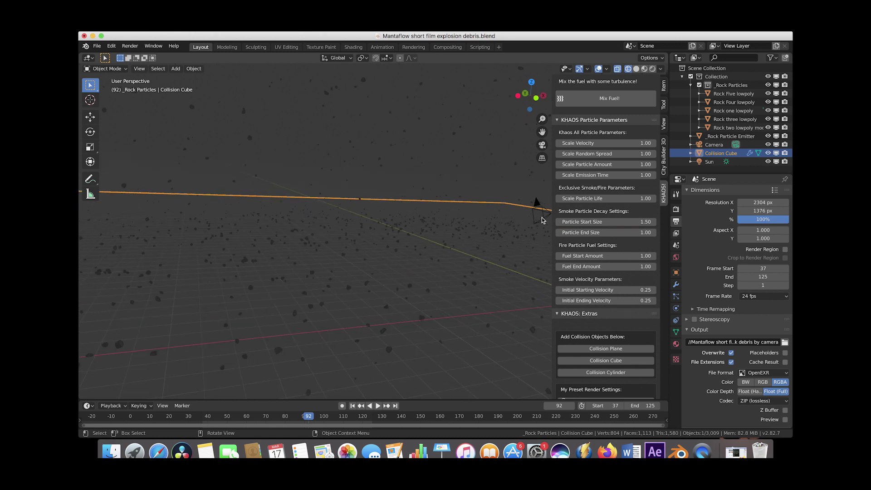
# Step: Return to the camera viewpoint and play the rock burst animation over the background footage
pyautogui.click(139, 68)
pyautogui.moveTo(157, 167)
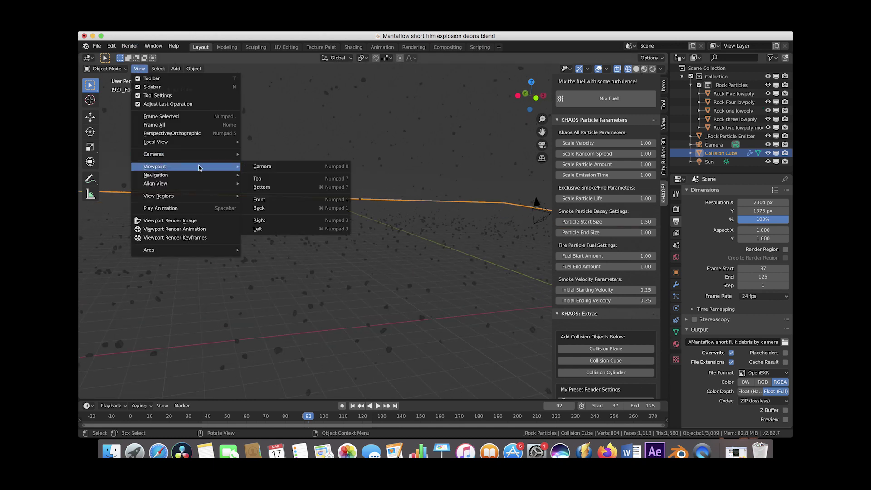
pyautogui.click(268, 166)
pyautogui.click(152, 421)
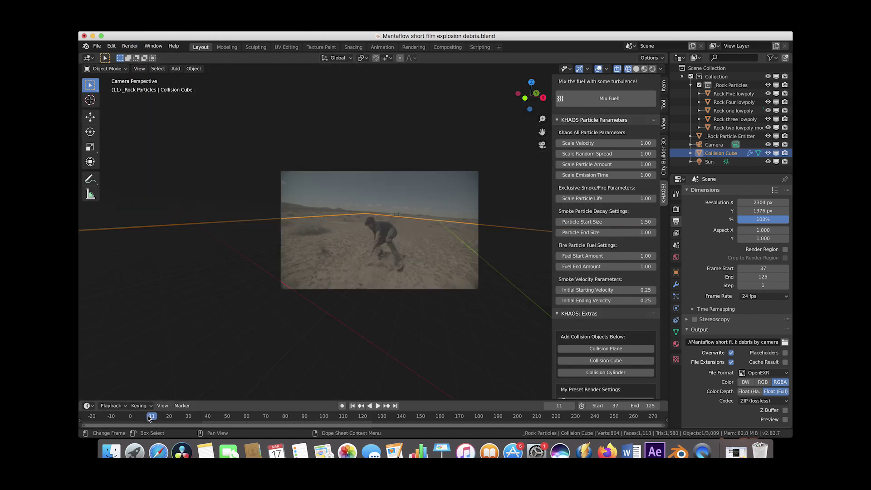
pyautogui.press('space')
pyautogui.moveTo(149, 415); pyautogui.dragTo(231, 421)
pyautogui.press('space')
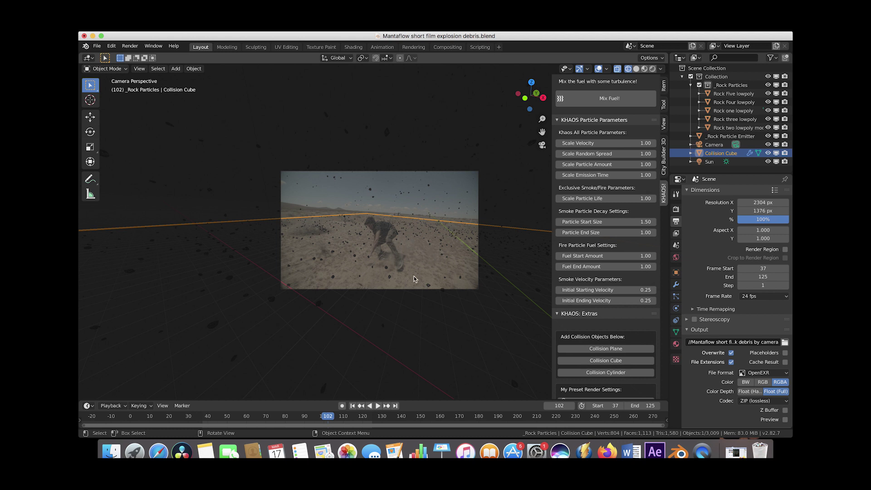
pyautogui.press('space')
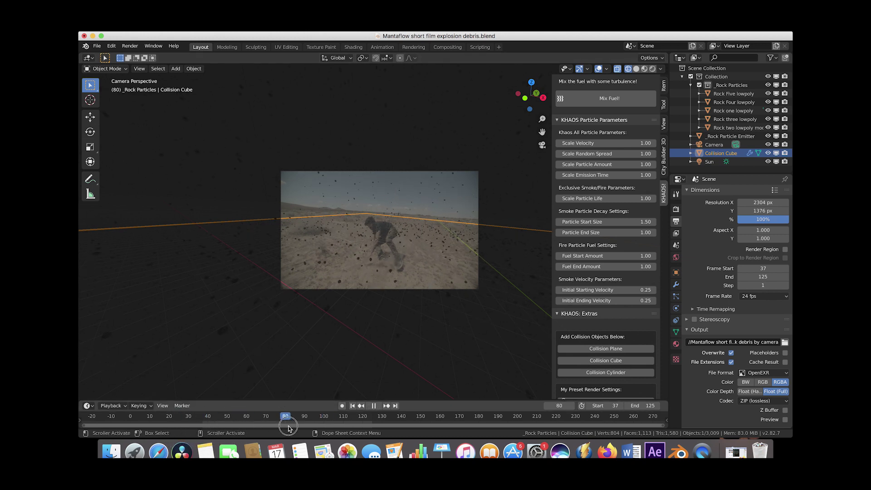
pyautogui.press('space')
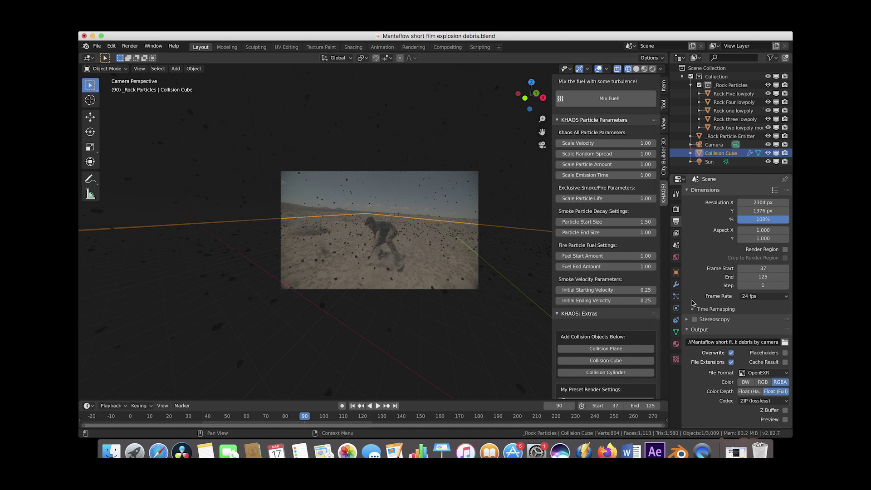
# Step: Show the Collision Cube's physics properties and examine its particle collision damping and friction settings
pyautogui.click(676, 308)
pyautogui.scroll(-5, 725, 280)
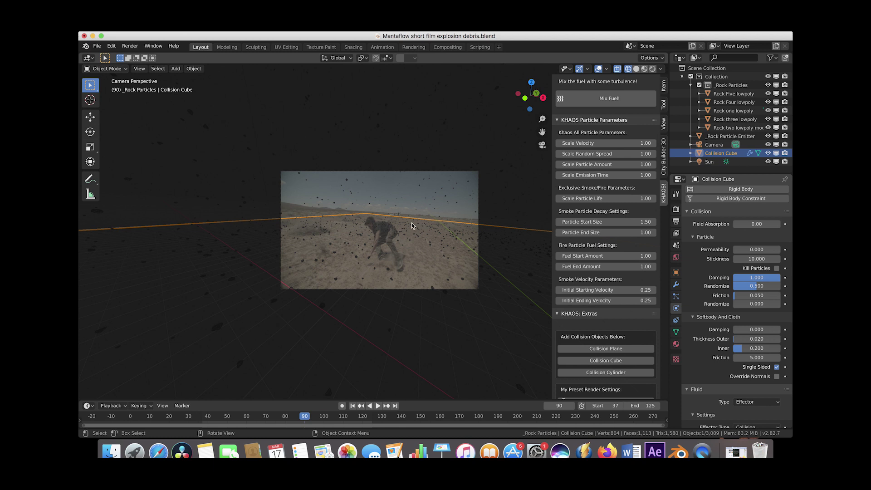
# Step: Start a new General file
pyautogui.click(97, 46)
pyautogui.moveTo(105, 56)
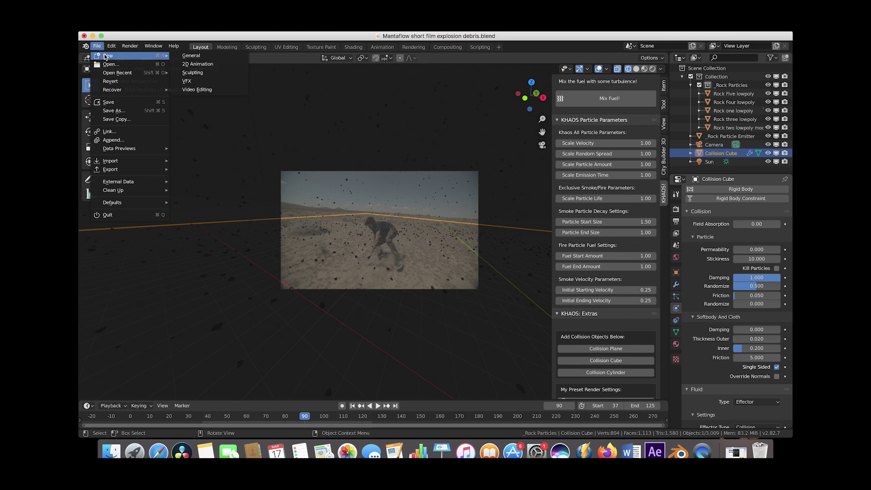
pyautogui.click(191, 55)
pyautogui.click(357, 248)
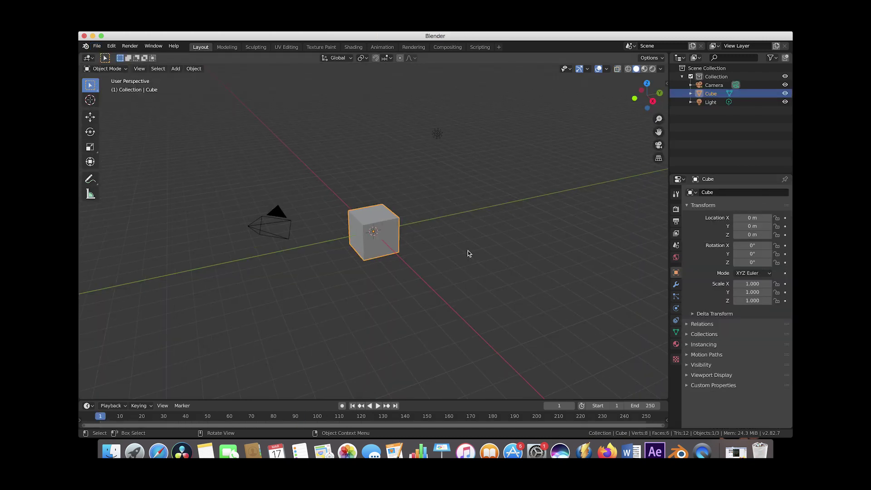
# Step: Delete the default camera, cube and light from the scene
pyautogui.moveTo(537, 96); pyautogui.dragTo(268, 318)
pyautogui.press('x')
pyautogui.click(375, 249)
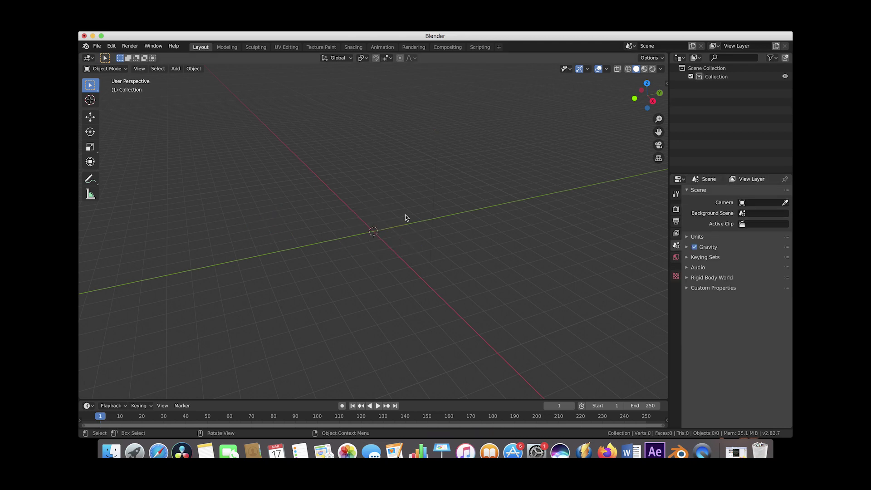
# Step: Set the scene's render engine to Cycles
pyautogui.click(676, 210)
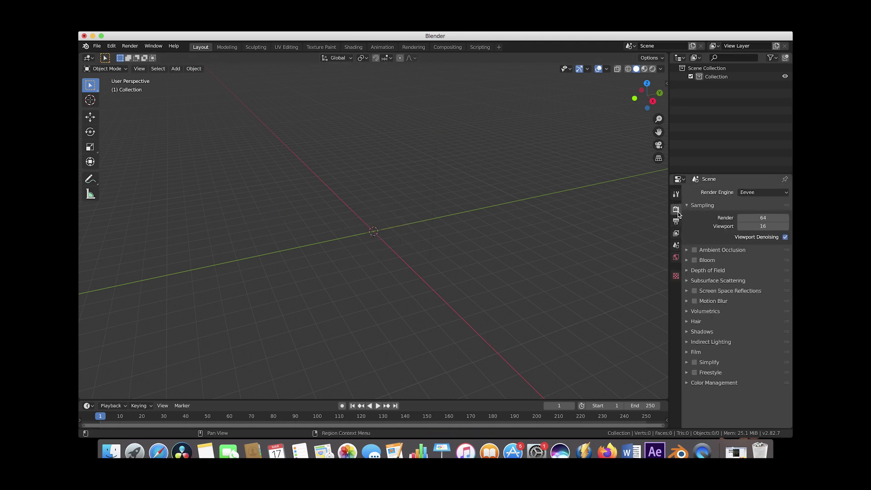
pyautogui.click(771, 193)
pyautogui.click(757, 222)
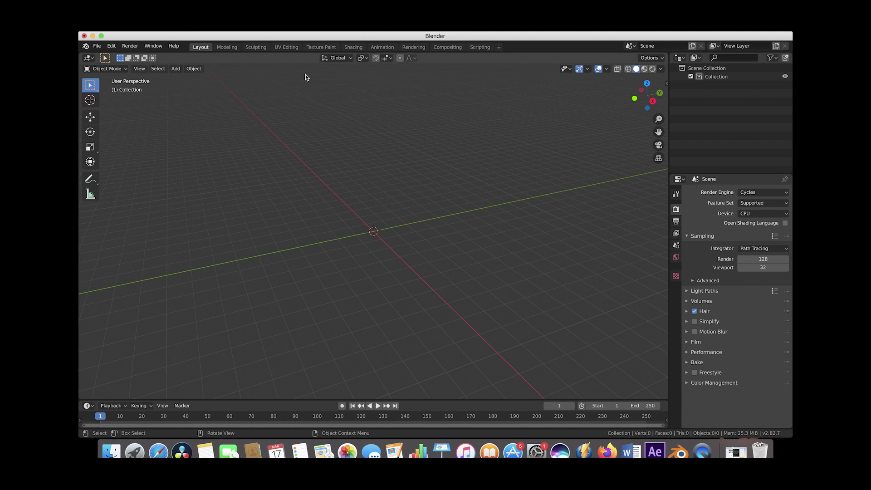
# Step: Add a Collision Cube from the KHAOS extras
pyautogui.click(665, 83)
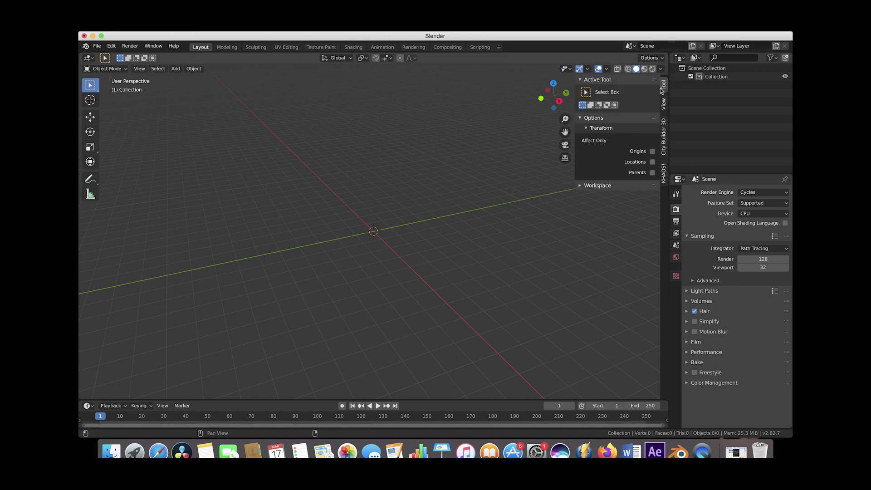
pyautogui.click(663, 174)
pyautogui.scroll(-10, 636, 235)
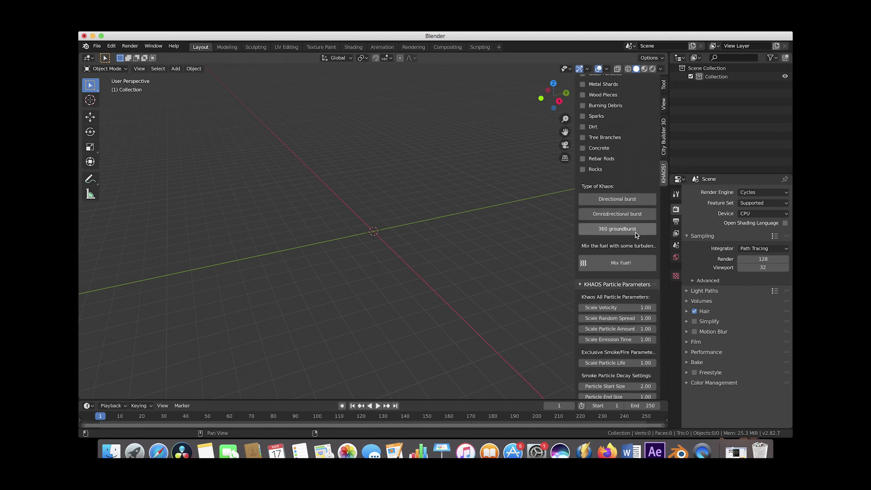
pyautogui.scroll(1, 624, 360)
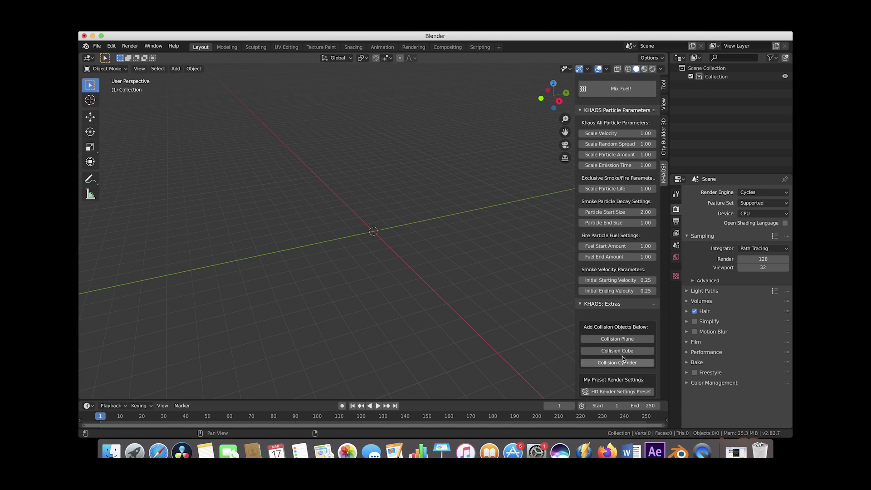
pyautogui.click(622, 353)
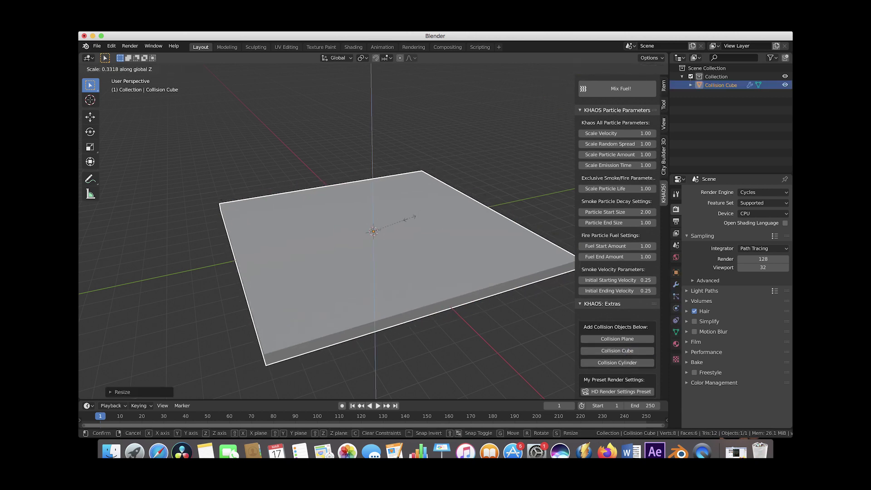
# Step: Flatten the collision cube along Z and scale it into a wide, thin ground slab
pyautogui.click(393, 231)
pyautogui.press('s')
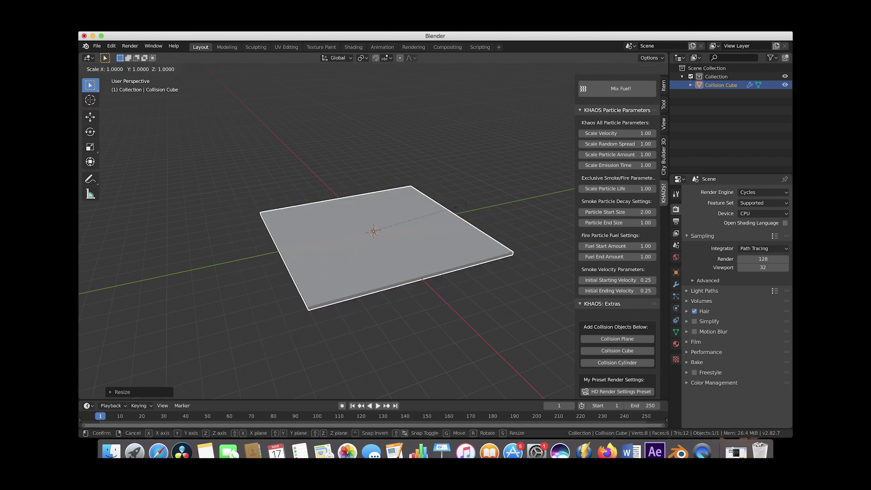
pyautogui.click(437, 214)
pyautogui.keyDown('ctrl'); pyautogui.scroll(-5, 436, 214); pyautogui.keyUp('ctrl')
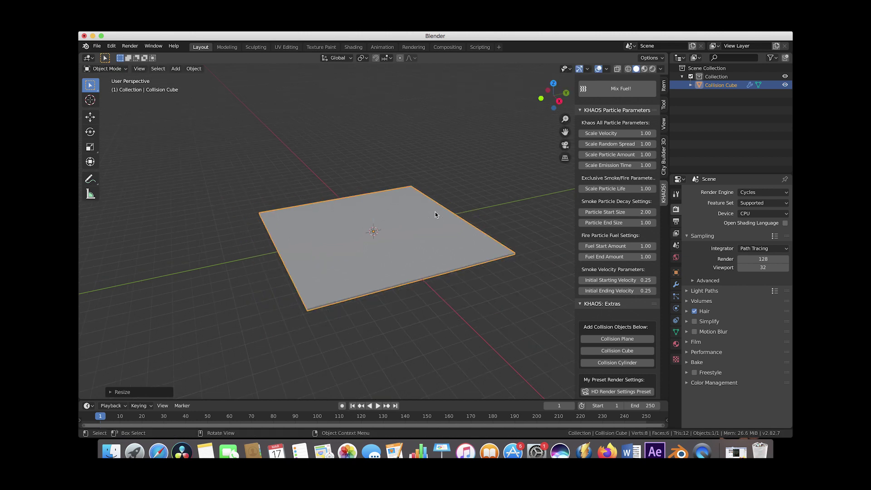
pyautogui.hscroll(-5, 436, 214)
pyautogui.hscroll(3, 437, 215)
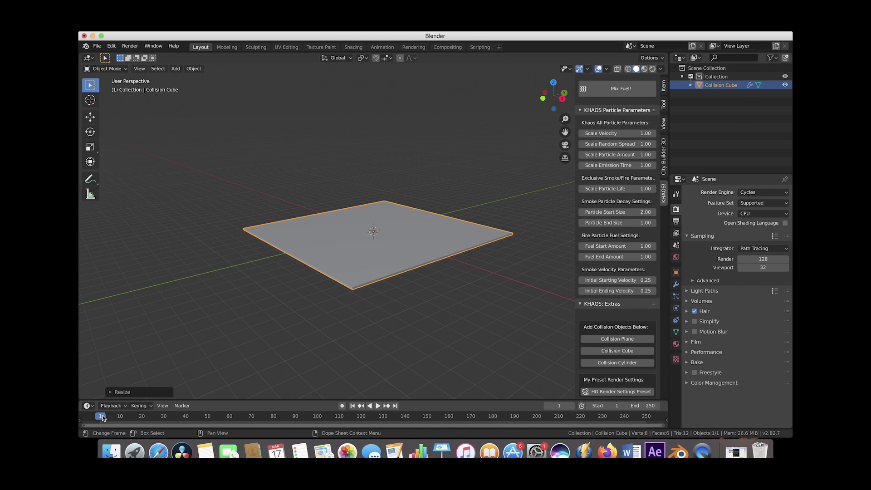
# Step: Go to frame 20 and generate a KHAOS omnidirectional burst with only Rocks debris enabled
pyautogui.moveTo(104, 418); pyautogui.dragTo(142, 421)
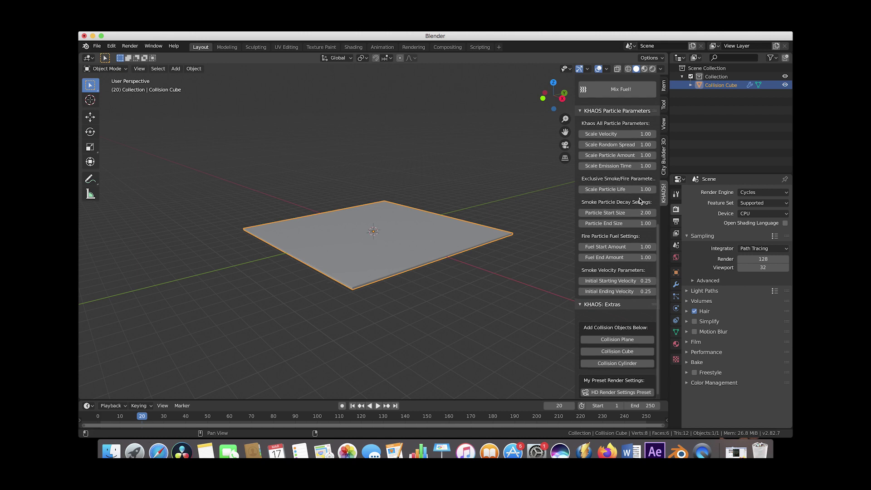
pyautogui.scroll(1, 596, 193)
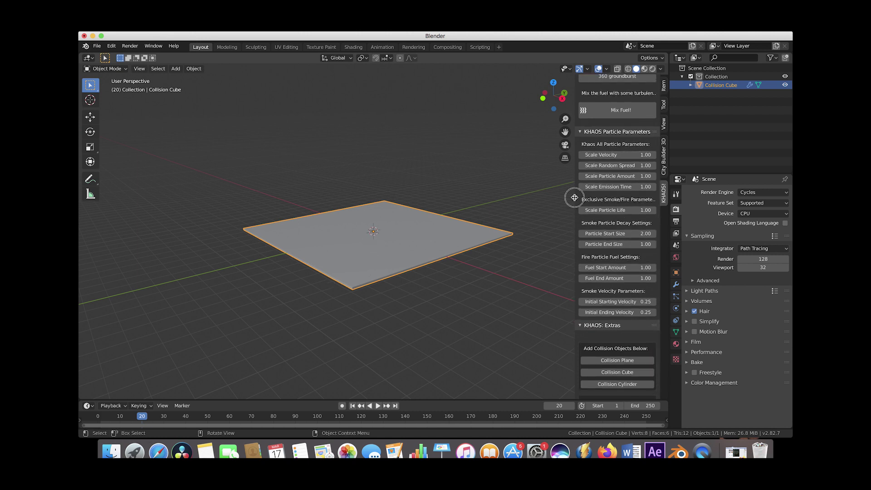
pyautogui.moveTo(574, 197); pyautogui.dragTo(545, 198)
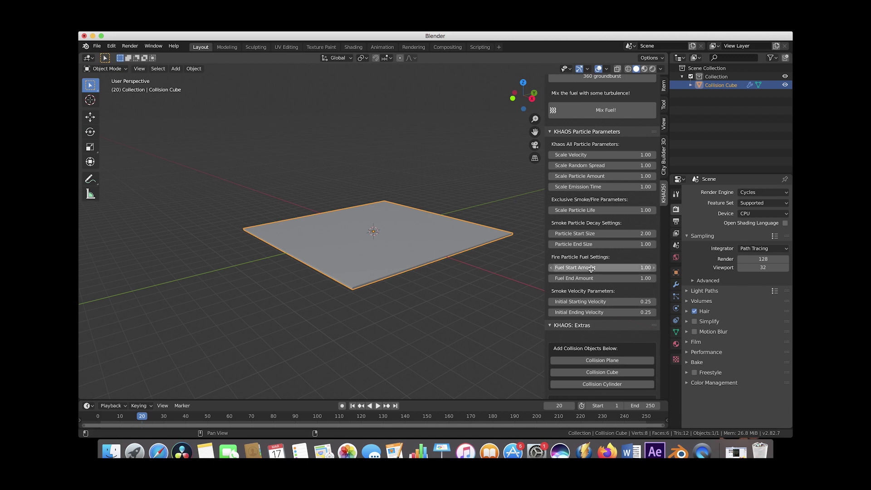
pyautogui.scroll(1, 603, 281)
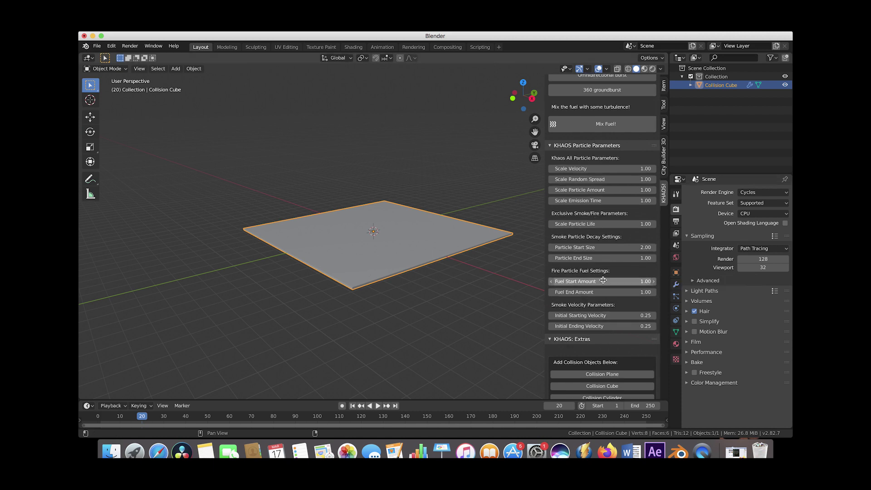
pyautogui.scroll(10, 577, 112)
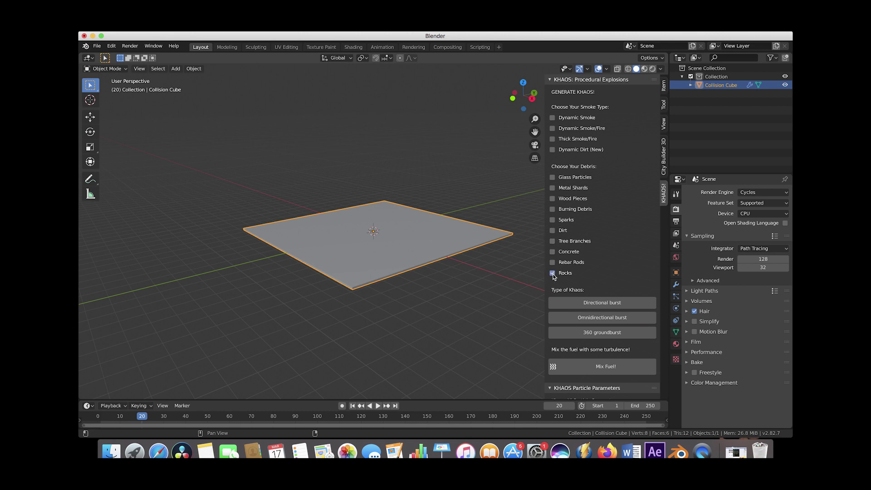
pyautogui.scroll(-4, 582, 252)
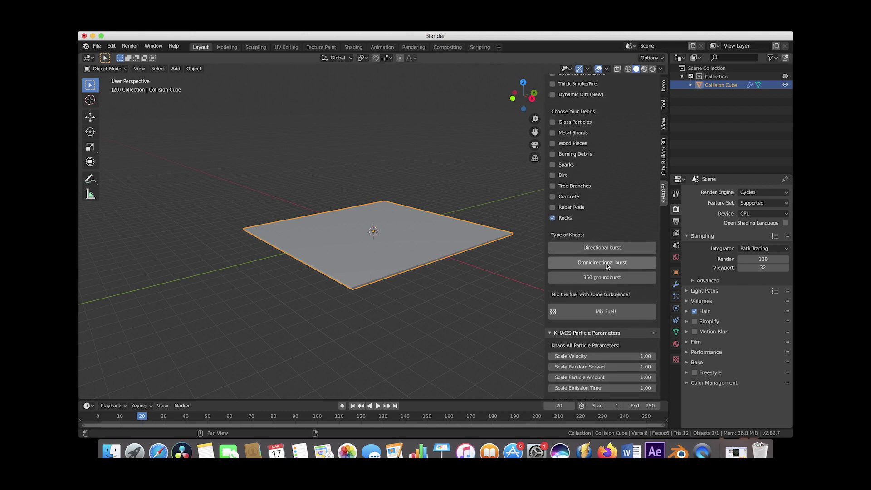
pyautogui.click(603, 263)
# Step: Move the rock particle emitter straight up along Z so it sits above the ground slab
pyautogui.scroll(5, 414, 233)
pyautogui.moveTo(415, 235); pyautogui.dragTo(404, 224, button='middle')
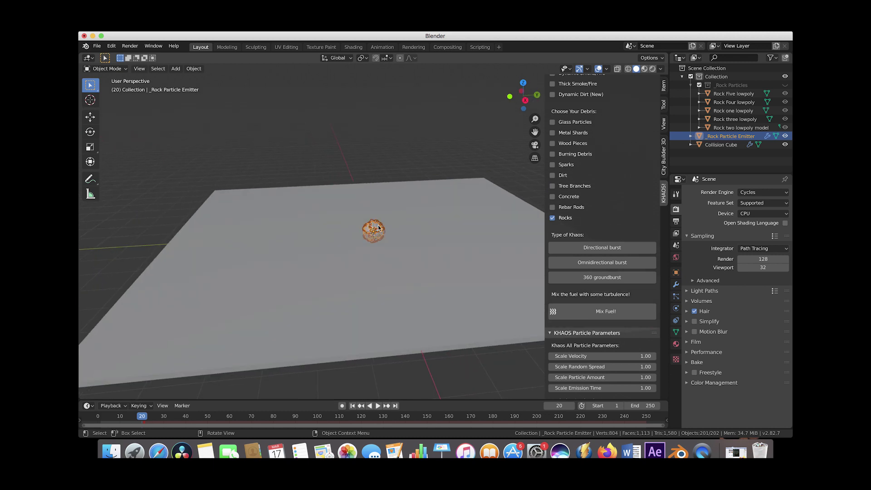
pyautogui.press('g')
pyautogui.press('z')
pyautogui.click(418, 200)
pyautogui.moveTo(417, 200); pyautogui.dragTo(309, 296, button='middle')
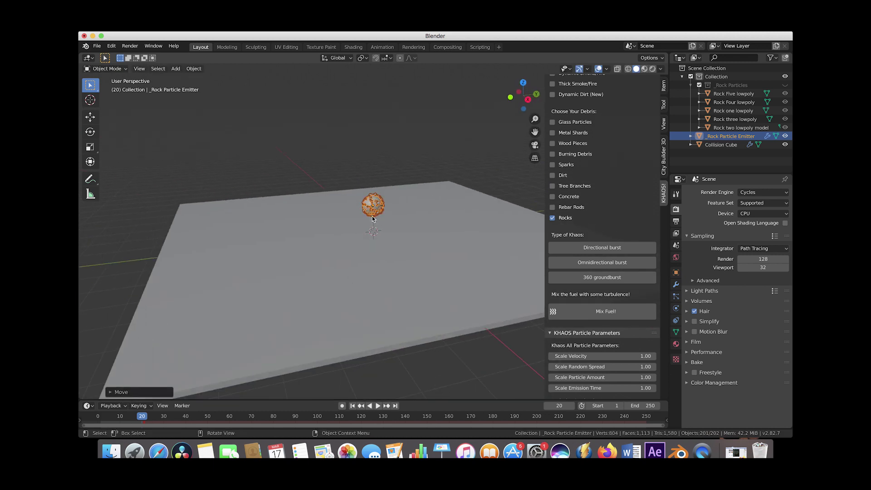
# Step: Scrub the animation to frame 49 and examine the rock burst over the slab
pyautogui.scroll(-1, 415, 222)
pyautogui.moveTo(124, 412); pyautogui.dragTo(206, 411)
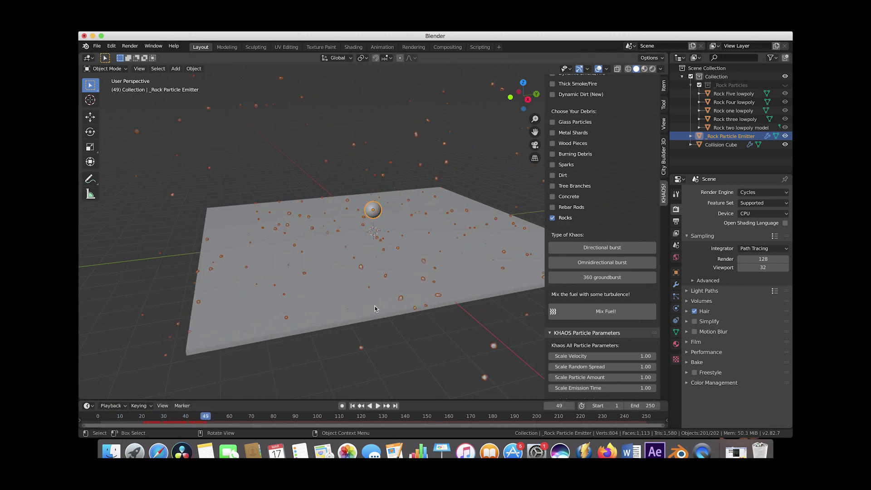
pyautogui.moveTo(375, 306); pyautogui.dragTo(374, 307, button='middle')
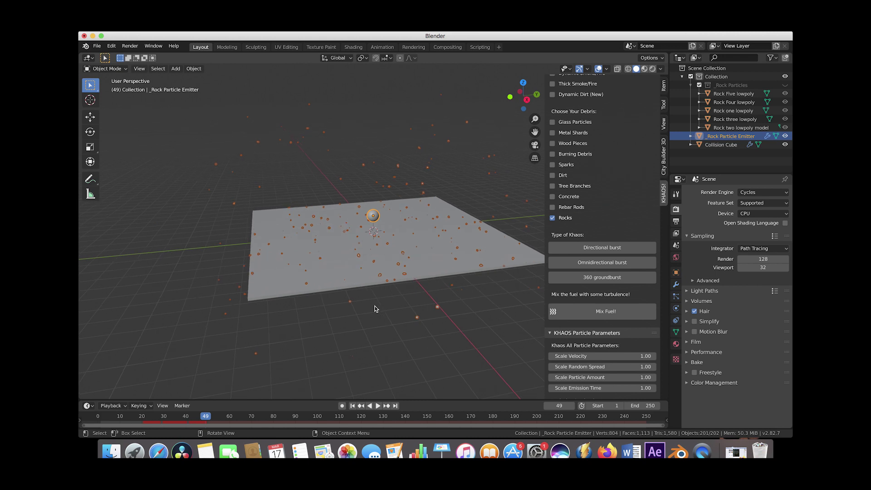
# Step: Show the rock emitter's particle system settings and examine its velocity values
pyautogui.click(675, 296)
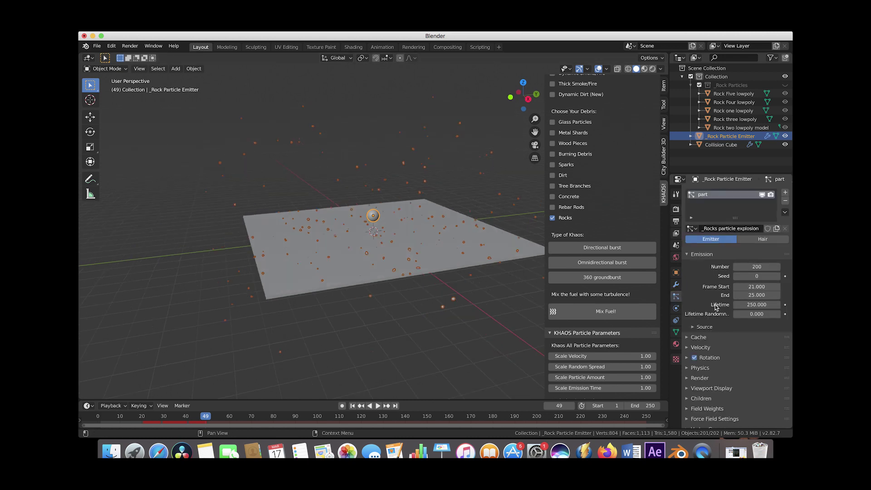
pyautogui.click(687, 348)
pyautogui.scroll(-3, 755, 355)
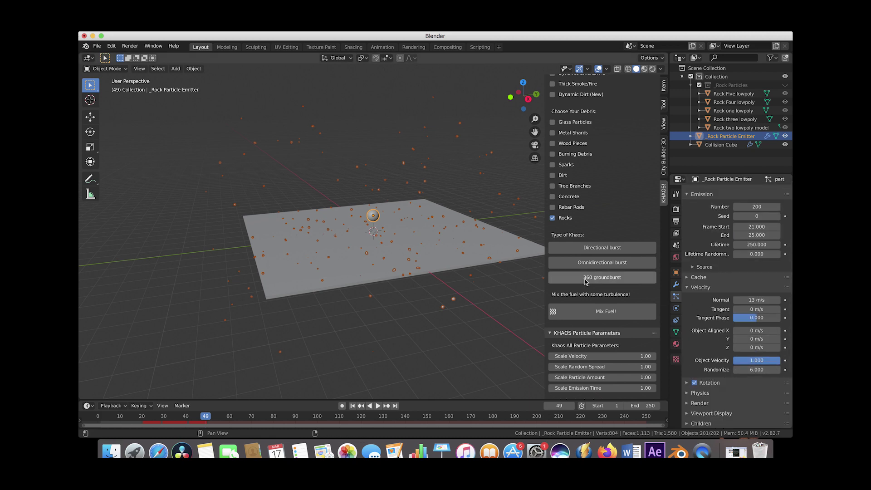
# Step: Scale down the rock emitter and set its particle number to 450
pyautogui.moveTo(354, 239)
pyautogui.mouseDown(button='middle')
pyautogui.moveTo(321, 227)
pyautogui.moveTo(352, 235)
pyautogui.mouseUp(button='middle')
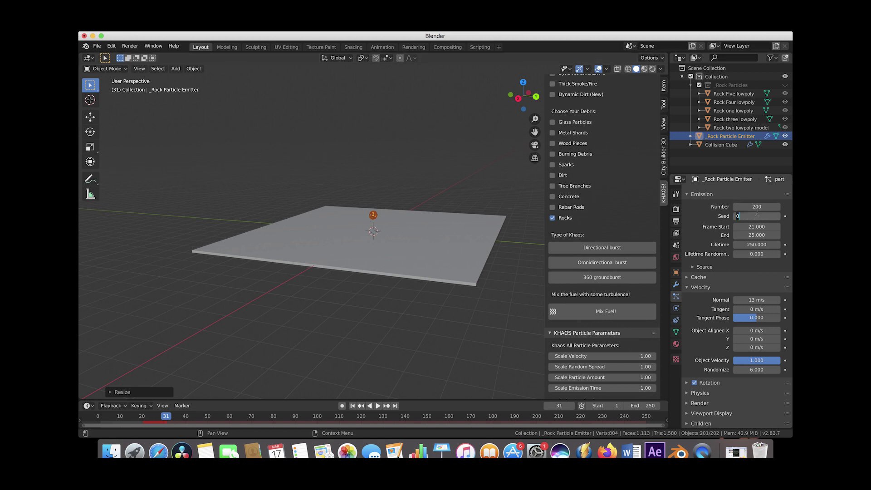
pyautogui.click(706, 217)
pyautogui.press('Return')
# Step: Replay the denser rock burst and stop it at frame 33
pyautogui.moveTo(114, 418); pyautogui.dragTo(146, 417)
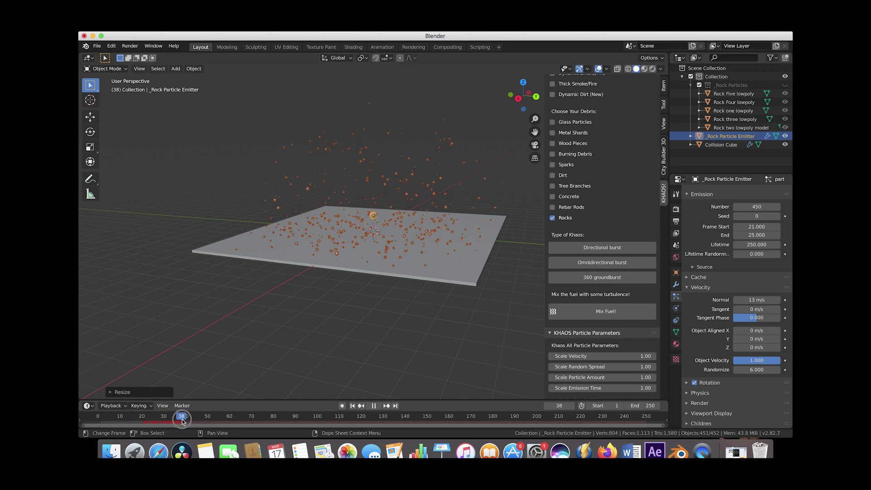
pyautogui.moveTo(229, 420); pyautogui.dragTo(171, 418)
pyautogui.press('space')
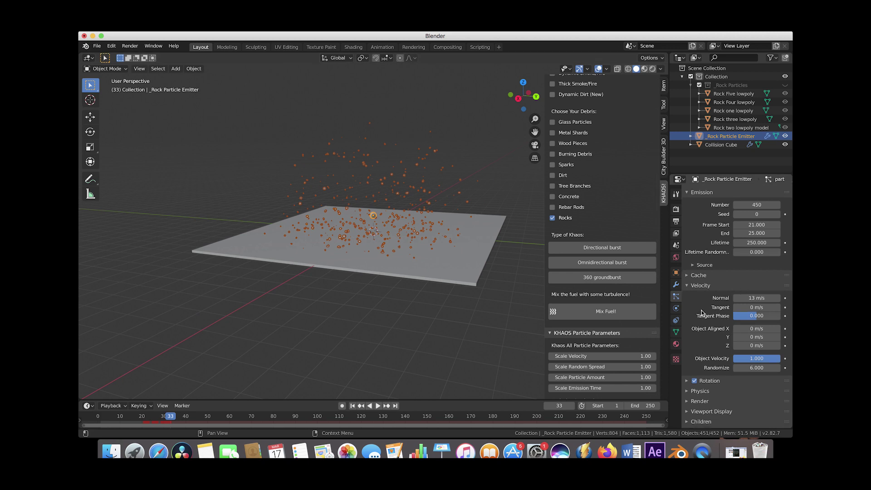
# Step: Set the drag force in the rock particles' physics to 0.65
pyautogui.scroll(-2, 696, 381)
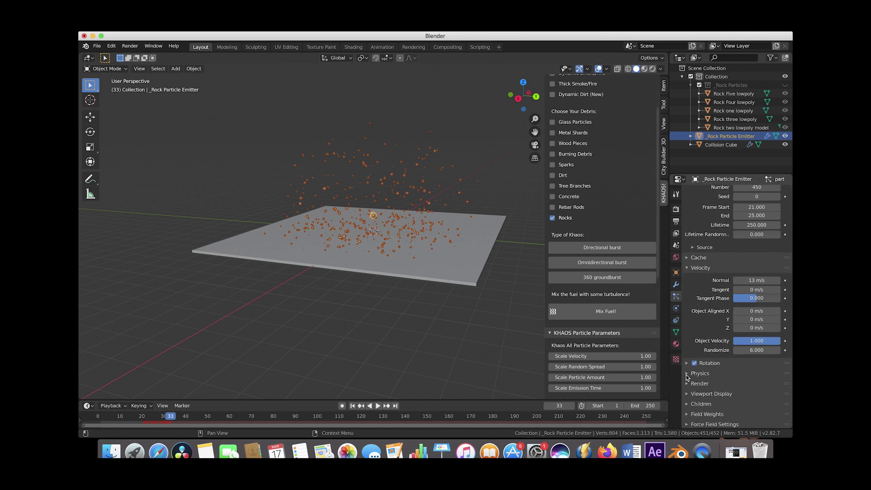
pyautogui.click(687, 373)
pyautogui.scroll(-3, 687, 375)
pyautogui.scroll(-5, 687, 377)
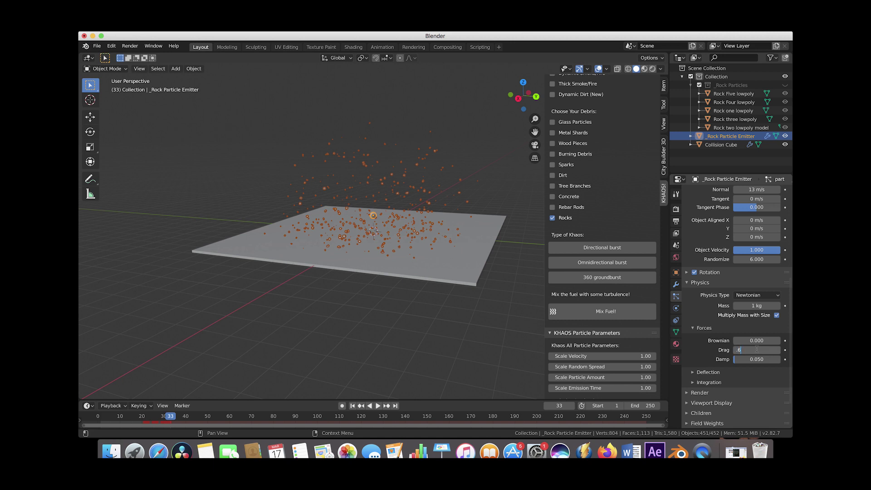
pyautogui.write('0.65')
pyautogui.press('Return')
# Step: Play the rock burst from frame 1 to frame 72 and inspect how the rocks scatter over the slab
pyautogui.click(353, 406)
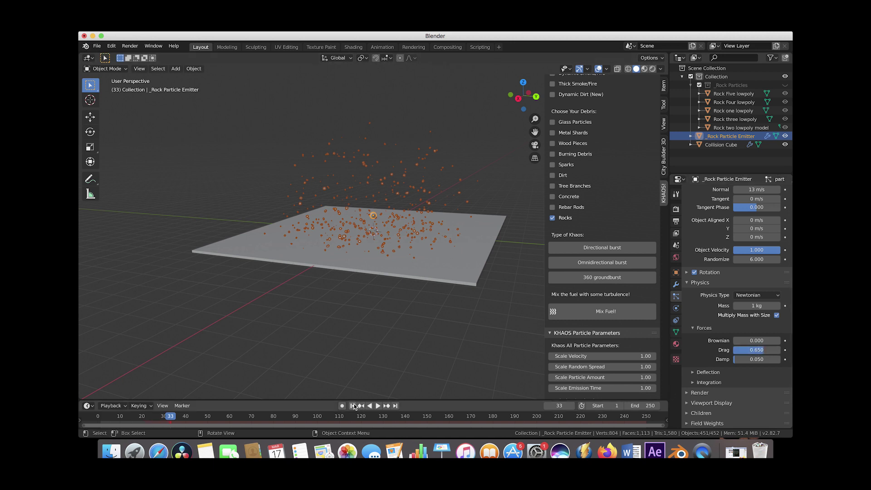
pyautogui.click(378, 406)
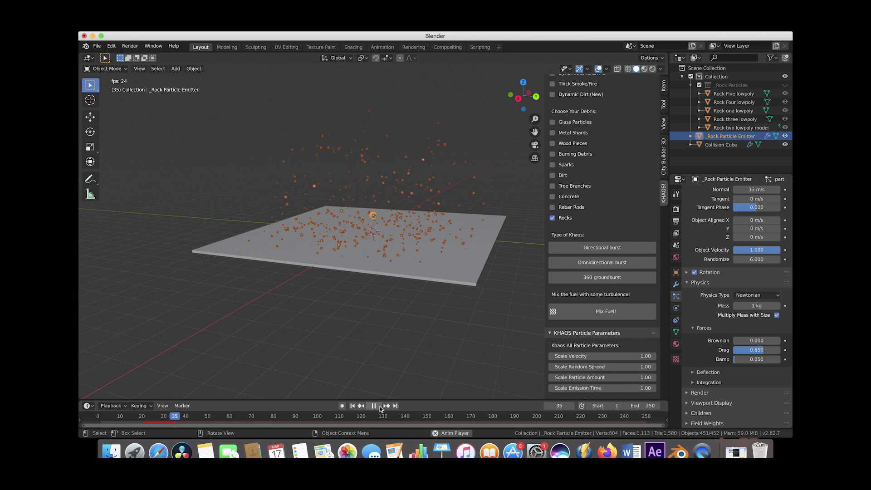
pyautogui.click(374, 406)
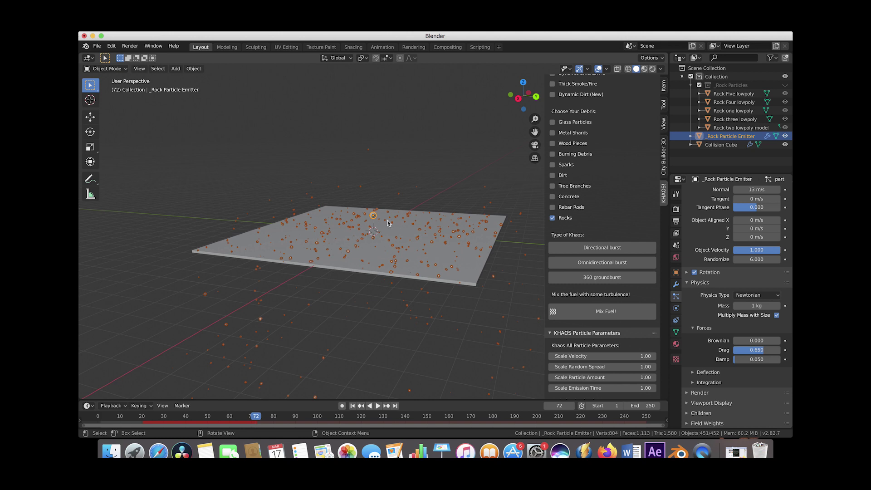
pyautogui.moveTo(403, 218); pyautogui.dragTo(381, 219, button='middle')
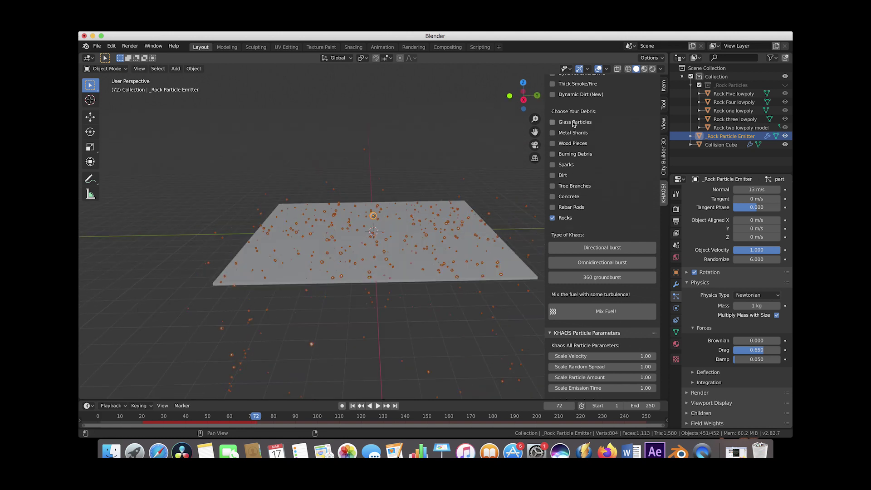
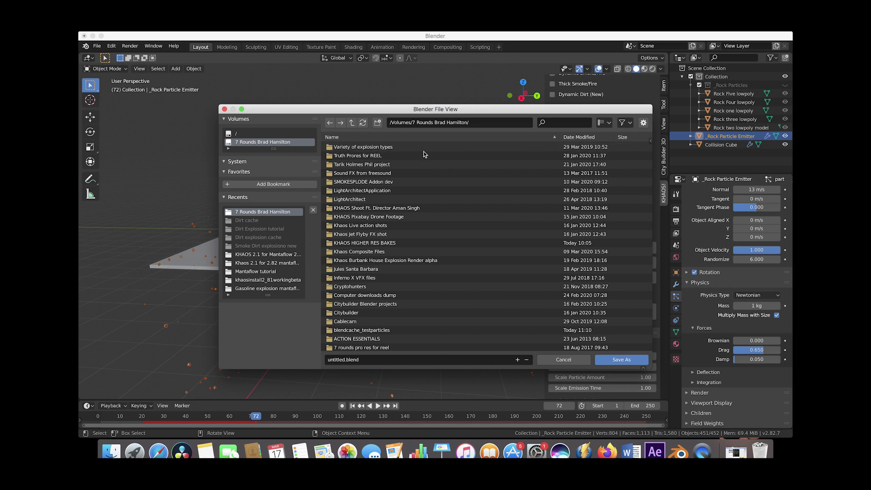
# Step: Save the file as particletest.blend and set the timeline's end frame to 100
pyautogui.click(626, 363)
pyautogui.moveTo(298, 263); pyautogui.dragTo(298, 263, button='middle')
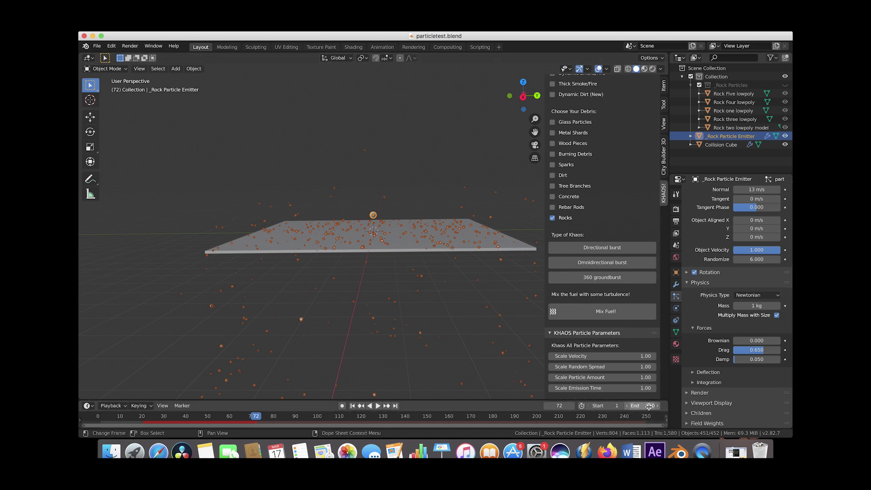
pyautogui.press('Return')
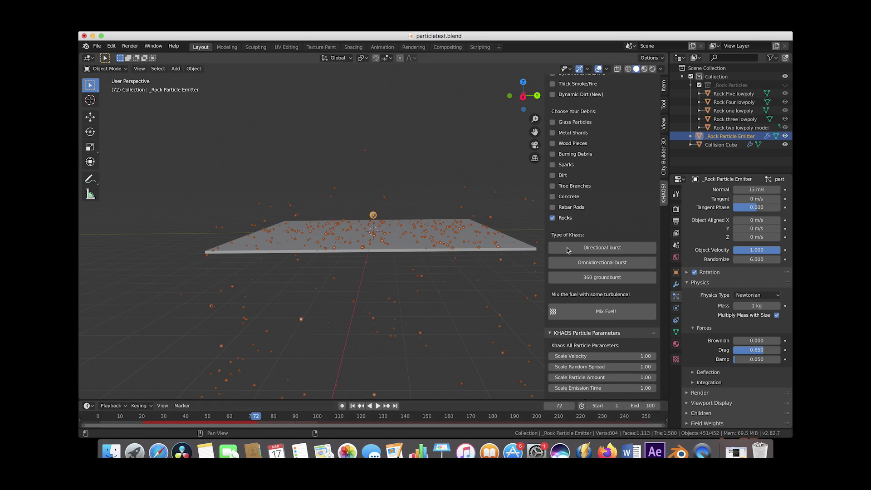
# Step: Bake the rock emitter's particle cache for the 100-frame range
pyautogui.press('n')
pyautogui.moveTo(364, 221); pyautogui.dragTo(343, 221, button='middle')
pyautogui.click(698, 283)
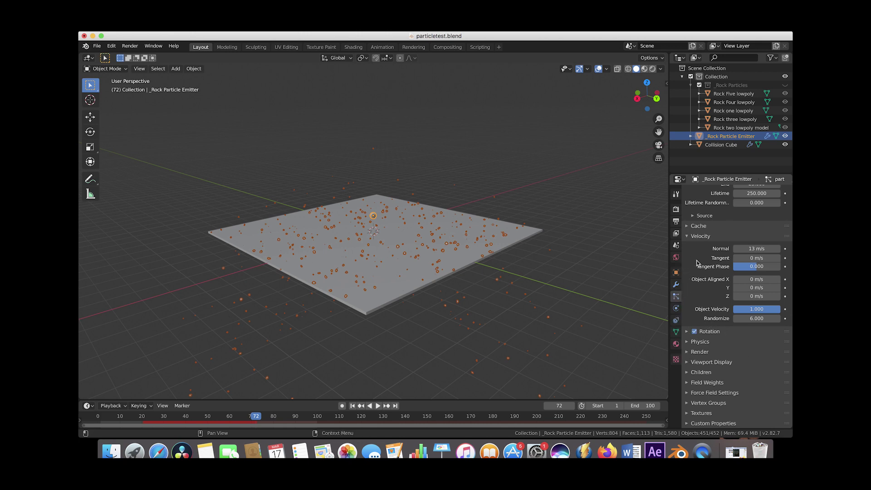
pyautogui.click(686, 226)
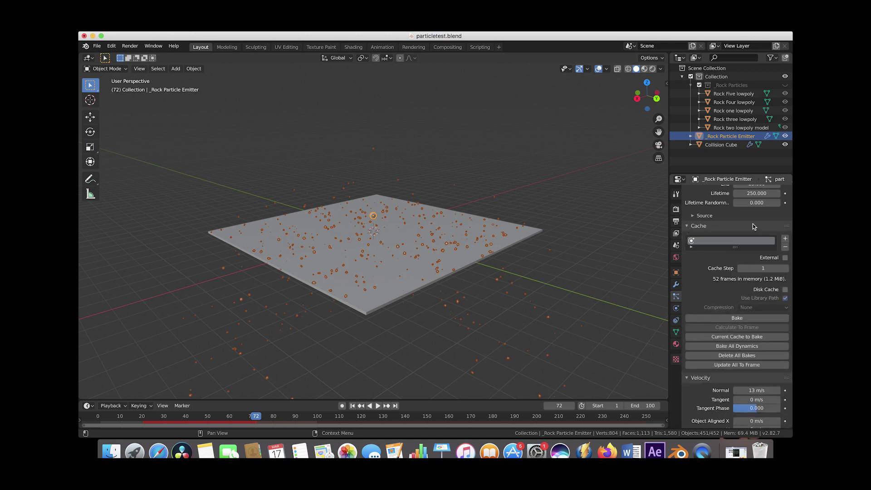
pyautogui.click(738, 318)
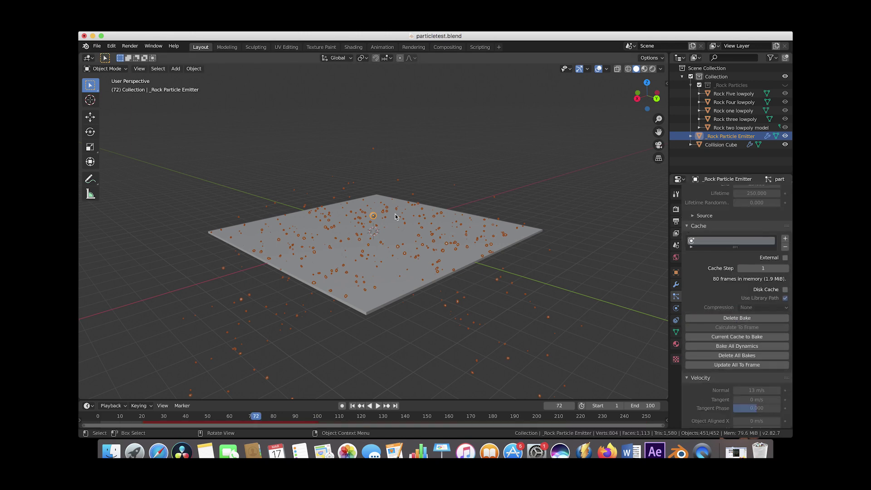
# Step: Play the baked rock burst from frame 1 to frame 69 and inspect the rocks around the slab
pyautogui.click(353, 406)
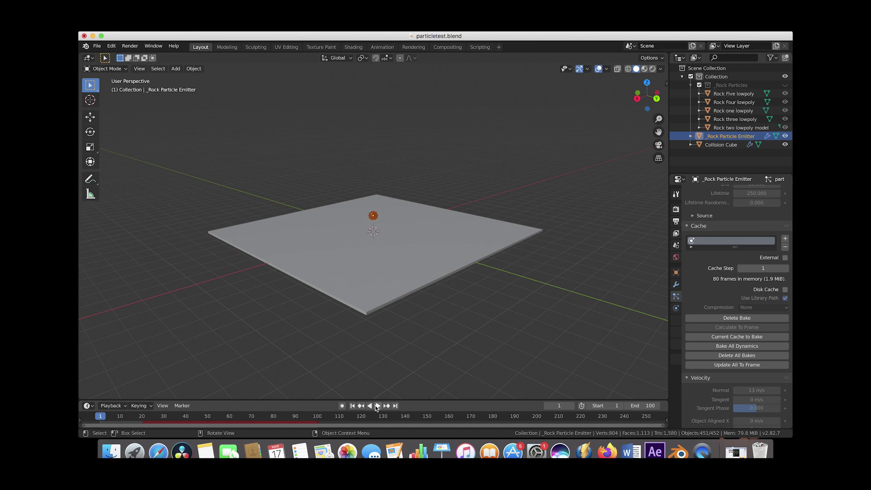
pyautogui.click(377, 406)
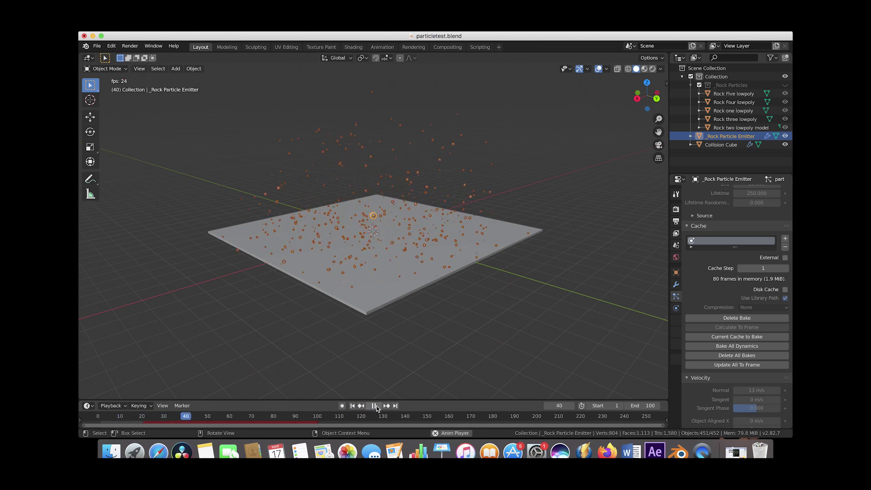
pyautogui.click(375, 405)
pyautogui.moveTo(387, 154); pyautogui.dragTo(432, 231, button='middle')
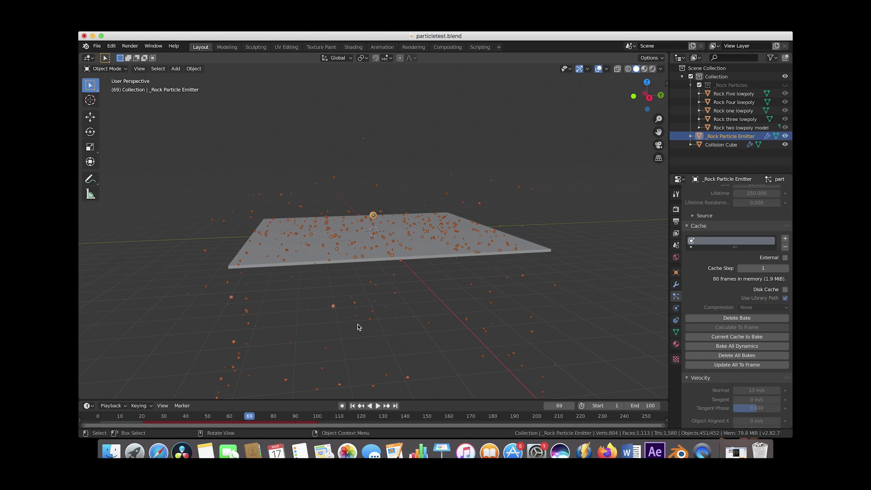
pyautogui.click(292, 298)
pyautogui.moveTo(465, 187); pyautogui.dragTo(408, 191, button='middle')
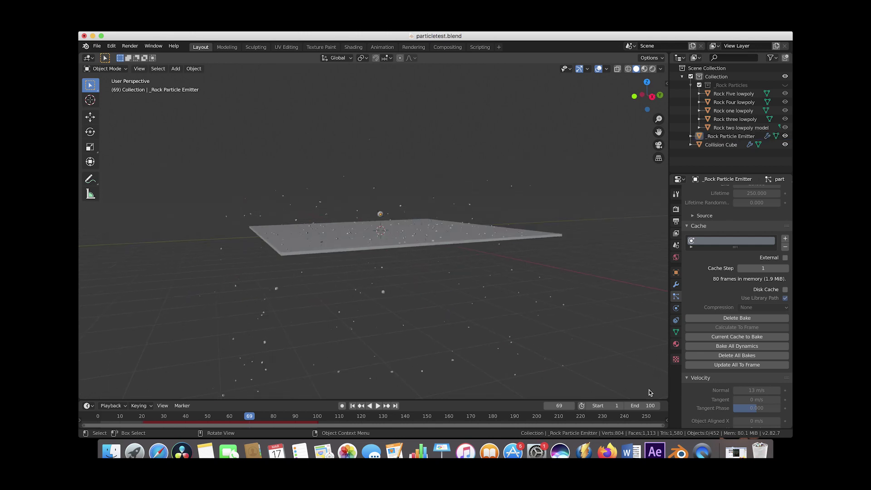
# Step: Extend the timeline's end frame to 200, then delete the existing rock particle bake and bake it again
pyautogui.click(645, 407)
pyautogui.press('Return')
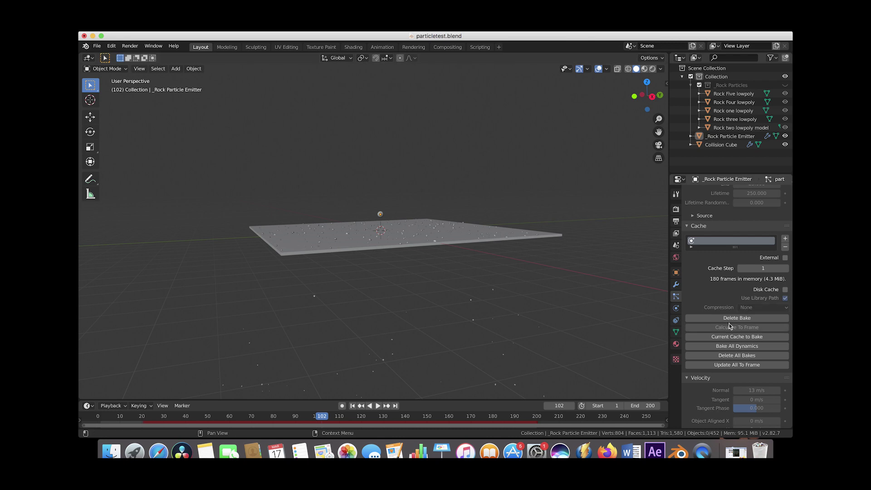
pyautogui.click(735, 318)
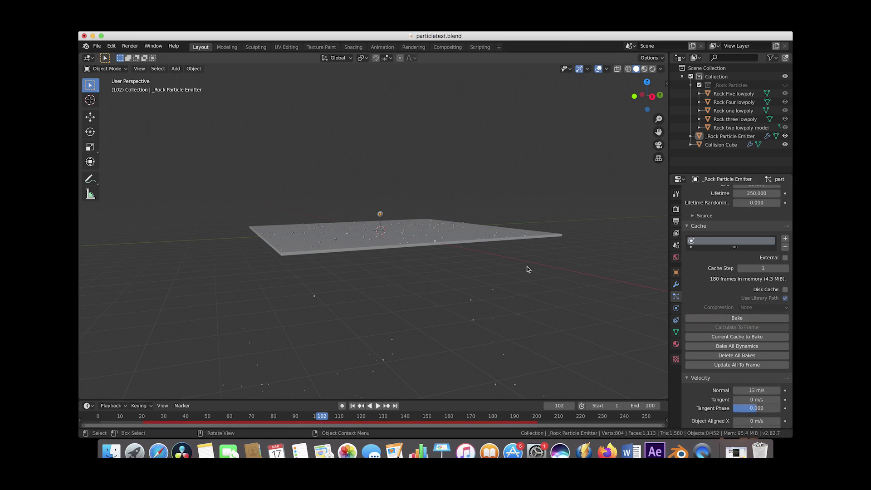
pyautogui.click(731, 317)
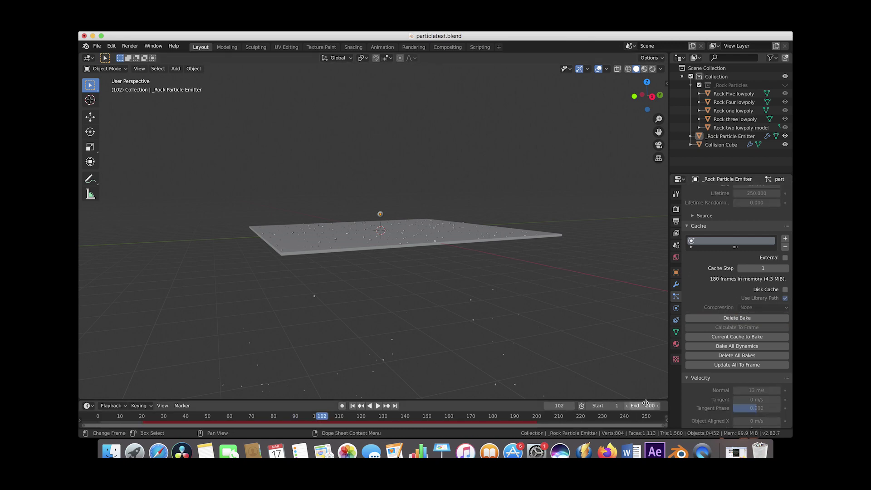
# Step: Play the rebaked burst up to frame 171 and inspect how the rocks settle on the slab
pyautogui.click(296, 414)
pyautogui.press('space')
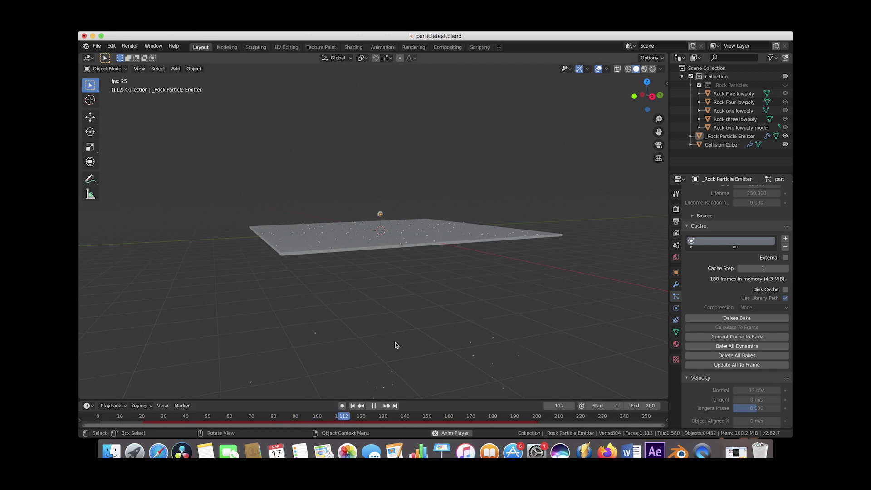
pyautogui.click(374, 406)
pyautogui.moveTo(360, 214); pyautogui.dragTo(440, 171, button='middle')
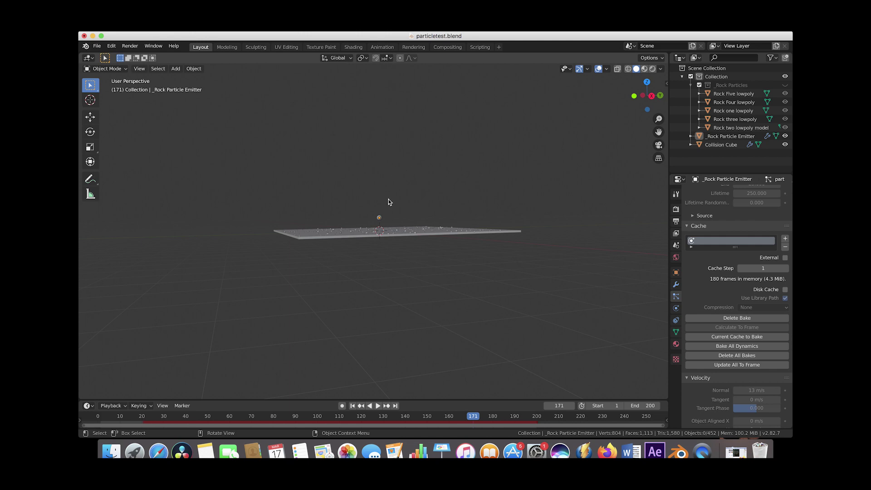
pyautogui.moveTo(388, 200); pyautogui.dragTo(388, 236, button='middle')
# Step: Add a camera and move it outside the slab's edge
pyautogui.hotkey('shift', 'a')
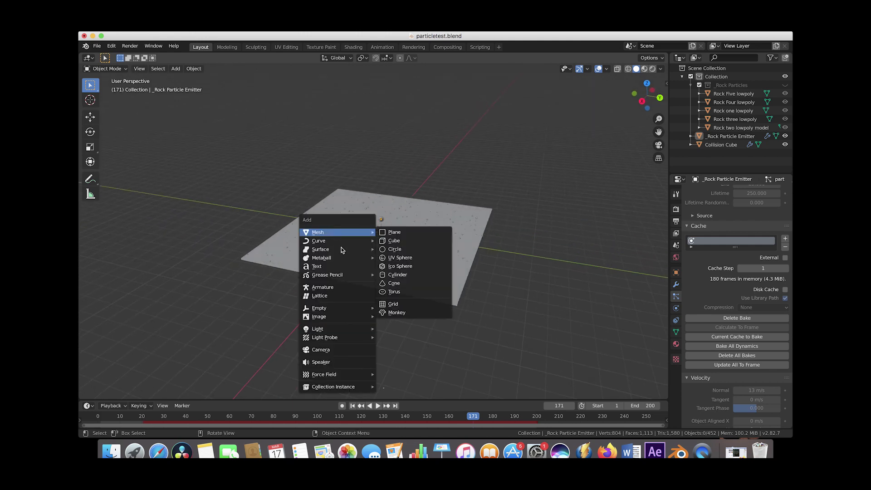
pyautogui.click(330, 351)
pyautogui.moveTo(417, 222); pyautogui.dragTo(353, 222, button='middle')
pyautogui.press('g')
pyautogui.click(290, 213)
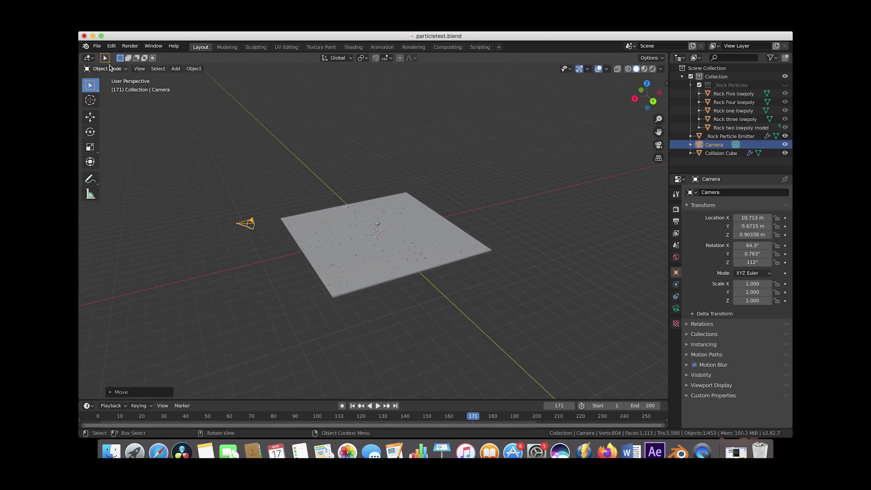
# Step: Look through the camera, then rotate and pull it back until the rock emitter and slab sit low in the frame
pyautogui.click(140, 68)
pyautogui.click(259, 163)
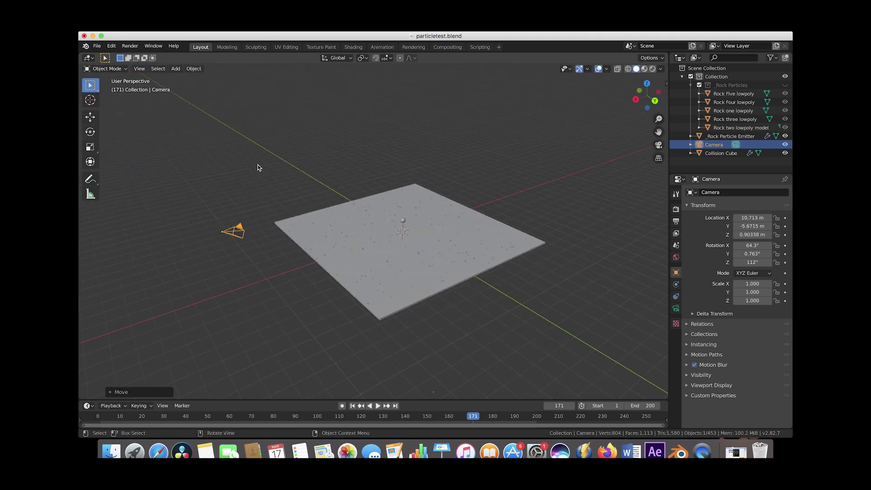
pyautogui.press('g')
pyautogui.press('r')
pyautogui.click(397, 244)
pyautogui.press('g')
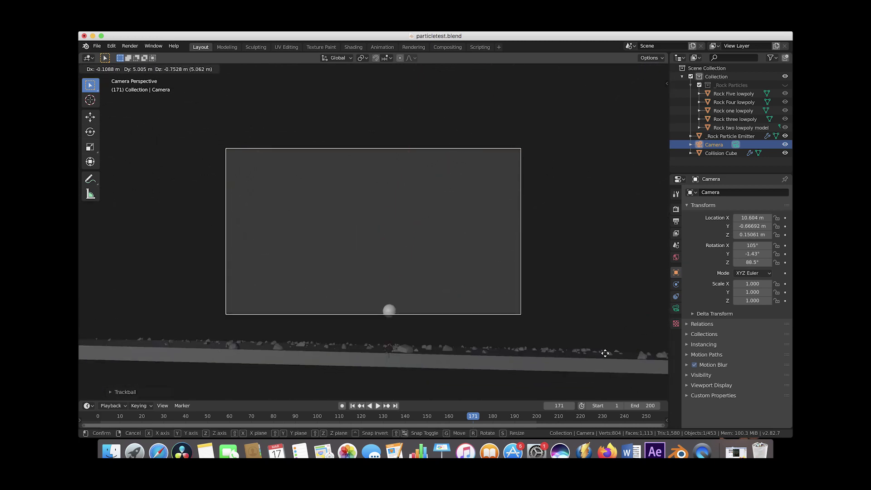
pyautogui.click(606, 305)
pyautogui.press('g')
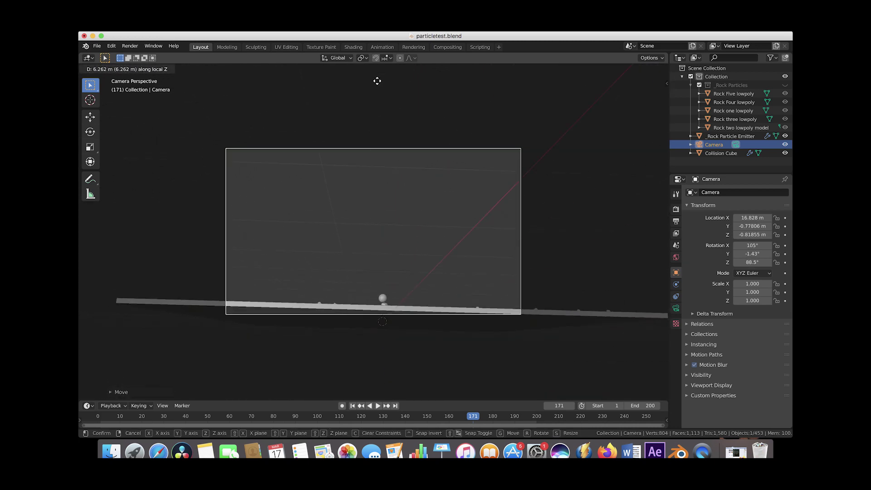
pyautogui.click(379, 75)
# Step: Preview the rock burst through the camera and stop at frame 37
pyautogui.press('space')
pyautogui.moveTo(114, 419); pyautogui.dragTo(180, 417)
pyautogui.press('space')
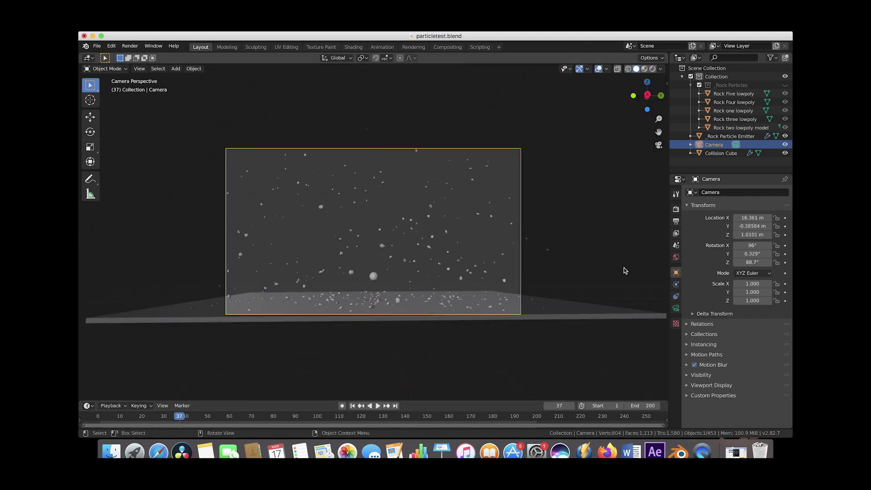
# Step: Enable the transparent film background in the Cycles render settings
pyautogui.click(676, 210)
pyautogui.click(688, 343)
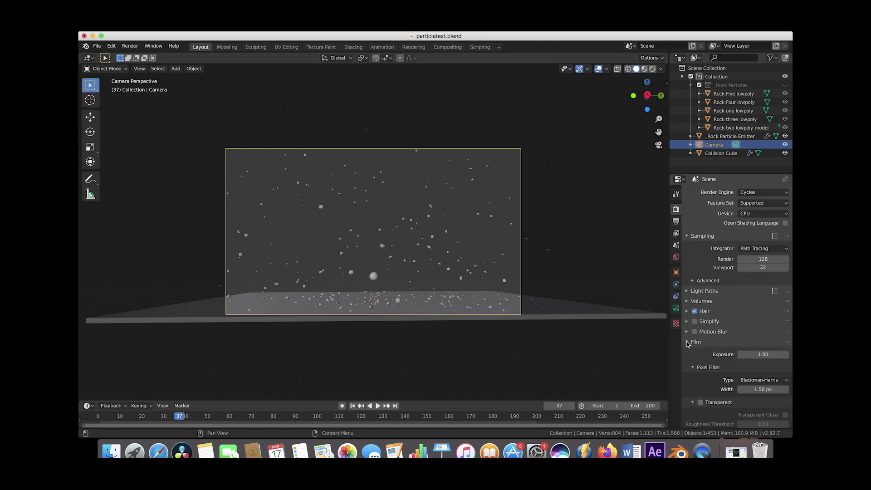
pyautogui.scroll(-2, 712, 399)
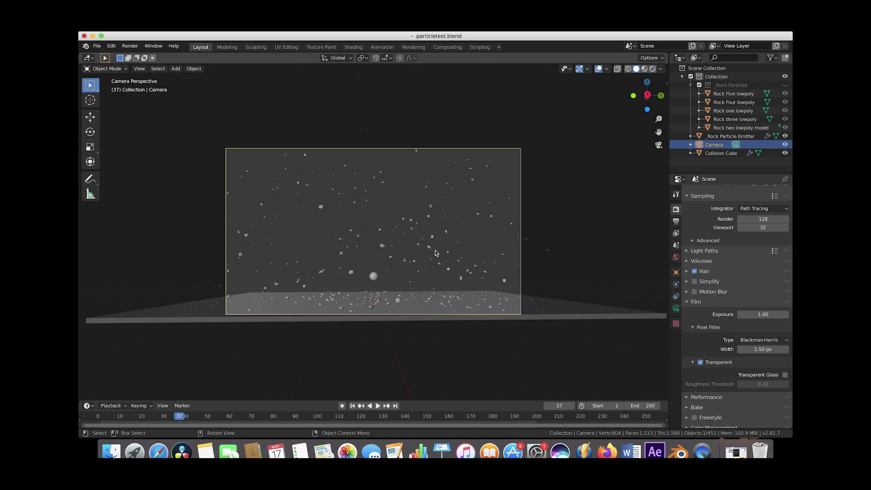
# Step: Leave the camera view, add a sun light above the slab and rotate it to shine diagonally onto the rocks
pyautogui.press('KP_0')
pyautogui.hotkey('shift', 'a')
pyautogui.moveTo(431, 260)
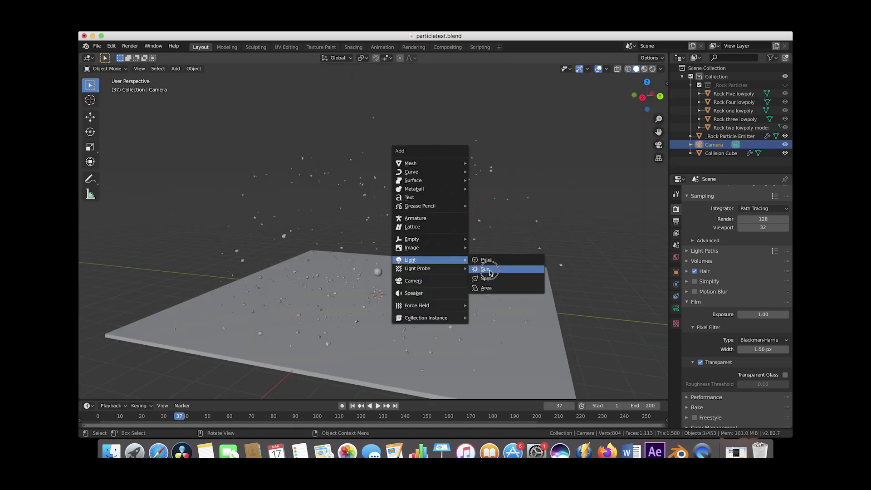
pyautogui.click(489, 272)
pyautogui.press('g')
pyautogui.click(523, 159)
pyautogui.press('r')
pyautogui.click(554, 209)
# Step: Raise and reposition the sun light high above the slab, to one side of the rock burst
pyautogui.press('g')
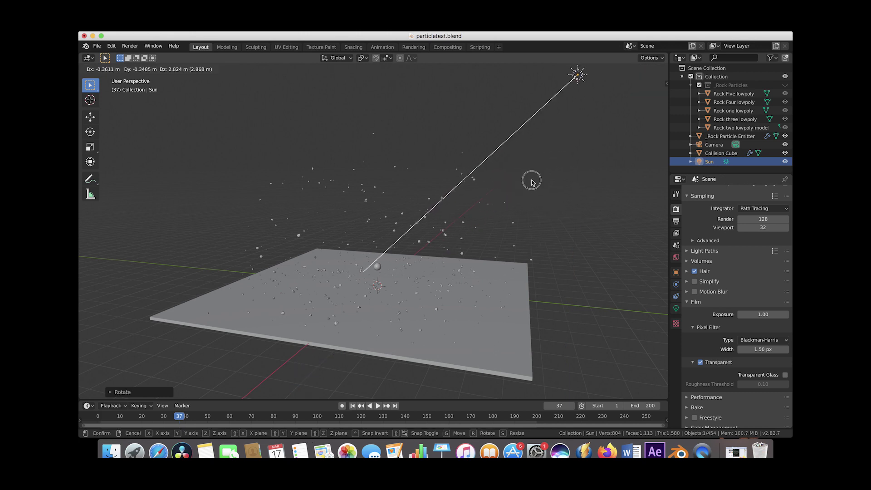
pyautogui.click(534, 180)
pyautogui.scroll(-4, 387, 224)
pyautogui.hscroll(8, 388, 223)
pyautogui.press('g')
pyautogui.click(431, 204)
pyautogui.hscroll(10, 428, 205)
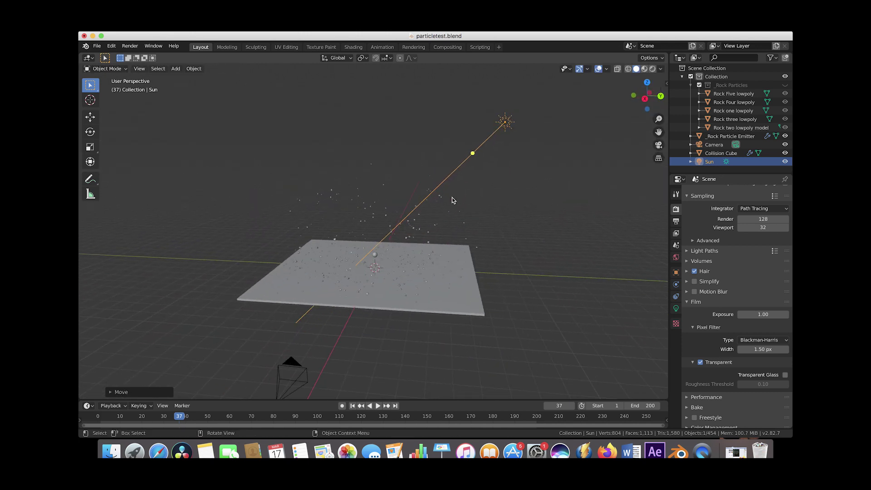
# Step: Use a Sky Texture as the world background color
pyautogui.click(676, 257)
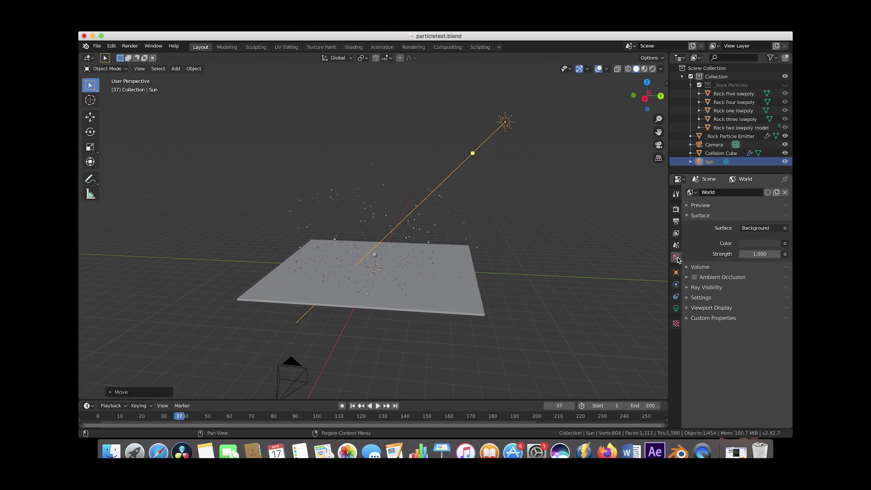
pyautogui.click(784, 243)
pyautogui.click(607, 337)
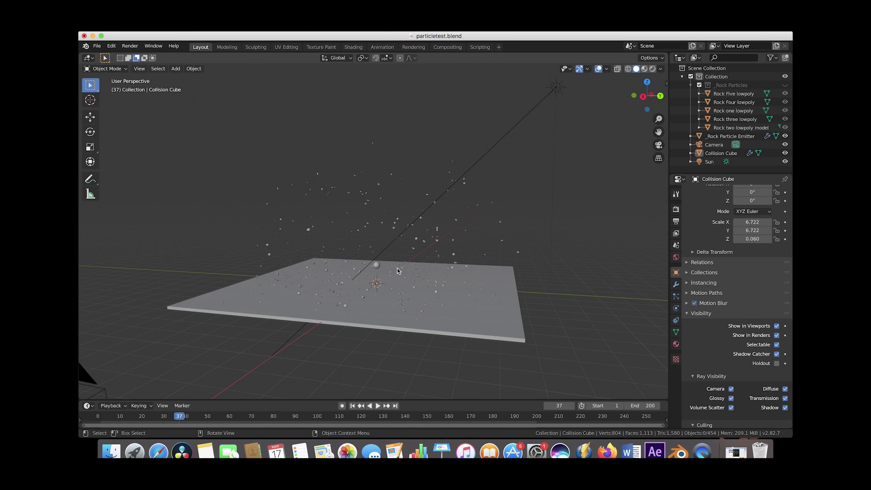
# Step: Enable Shadow Catcher in the Collision Cube's visibility settings
pyautogui.moveTo(397, 271); pyautogui.dragTo(388, 259, button='middle')
pyautogui.moveTo(453, 234); pyautogui.dragTo(422, 266, button='middle')
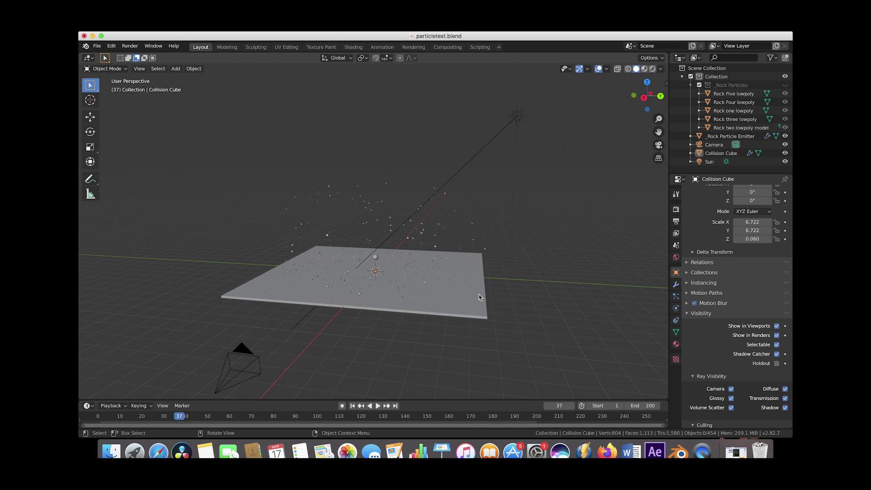
# Step: Set the render output file format to OpenEXR
pyautogui.click(676, 233)
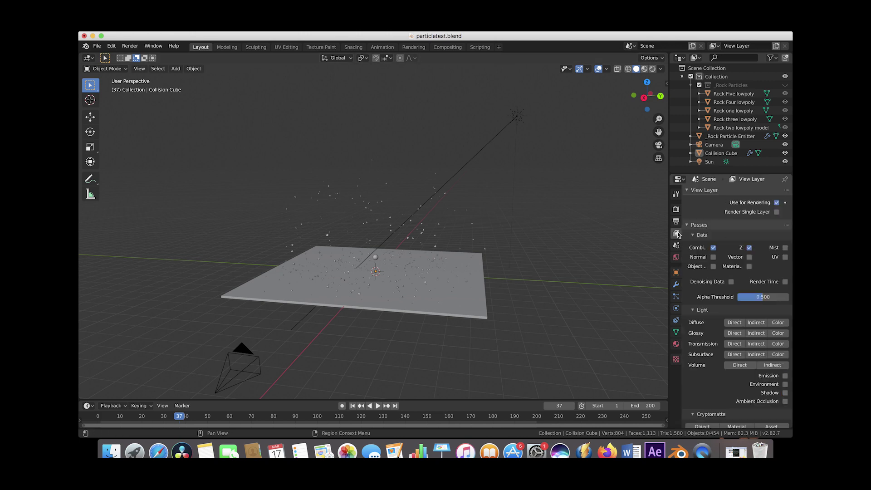
pyautogui.click(677, 223)
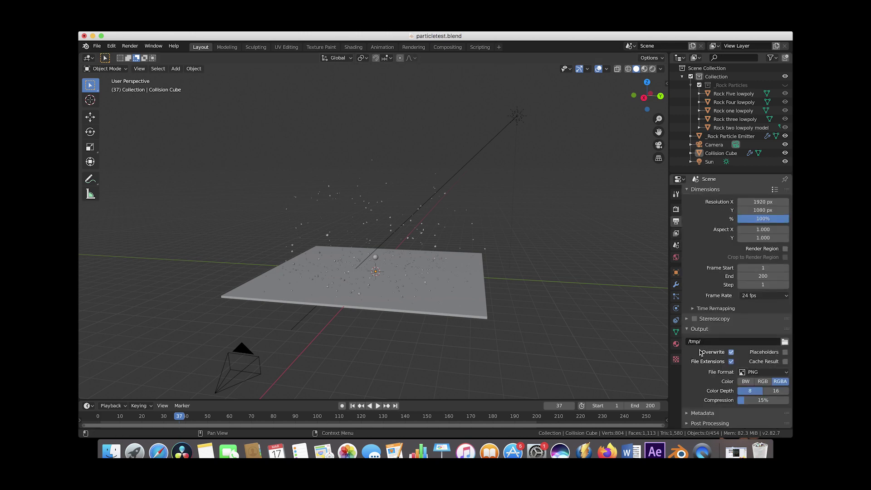
pyautogui.click(760, 374)
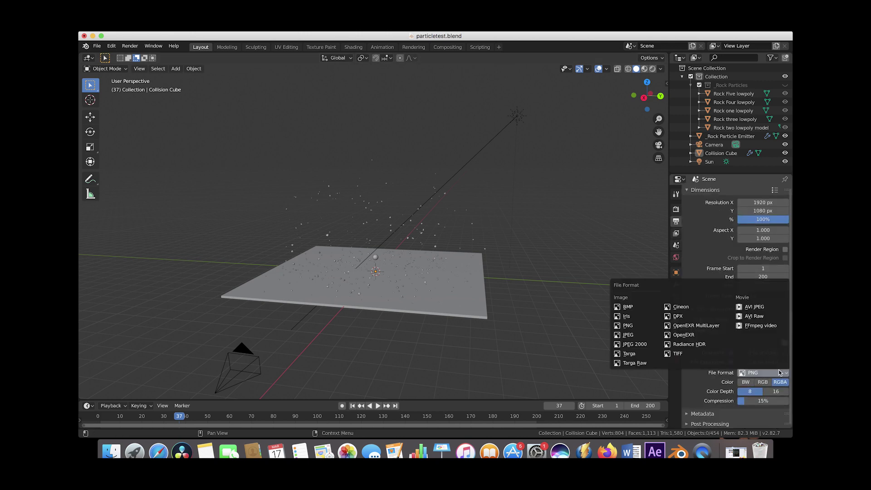
pyautogui.click(680, 336)
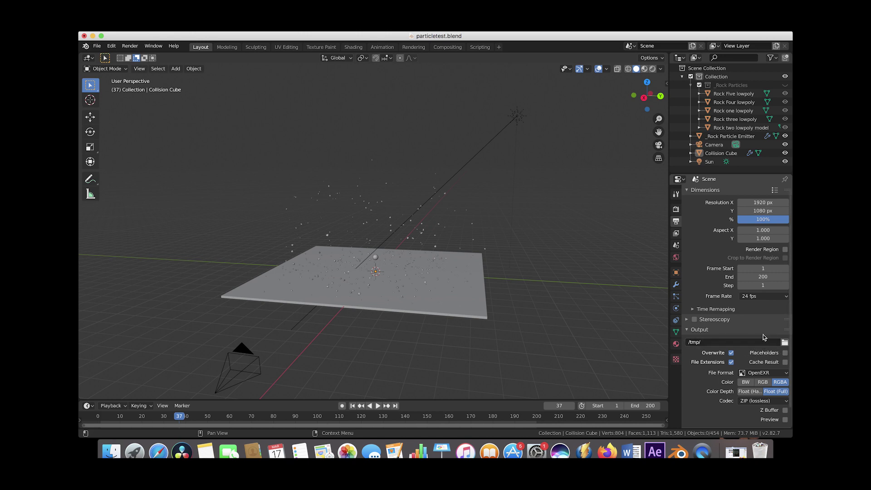
pyautogui.moveTo(554, 325); pyautogui.dragTo(472, 199, button='middle')
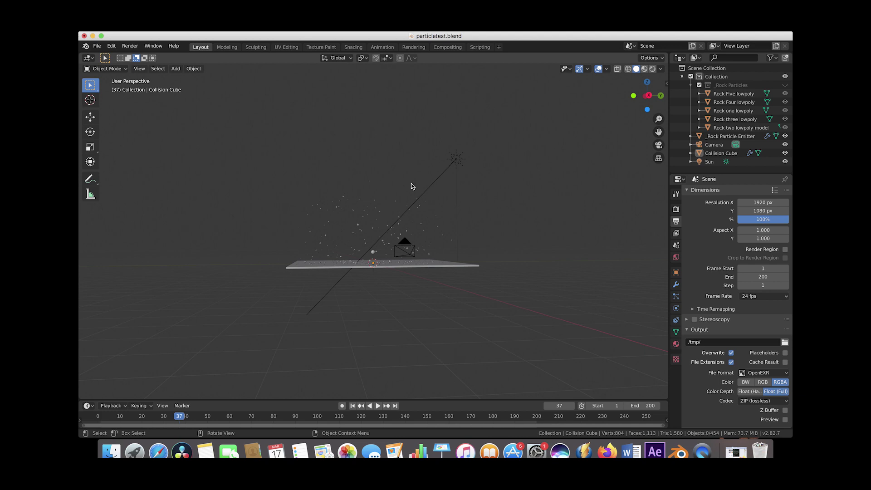
pyautogui.moveTo(369, 281); pyautogui.dragTo(368, 281, button='middle')
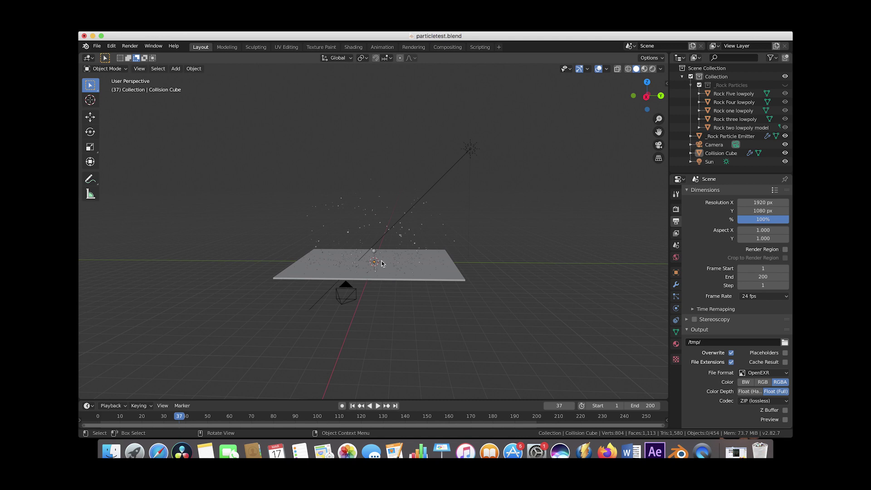